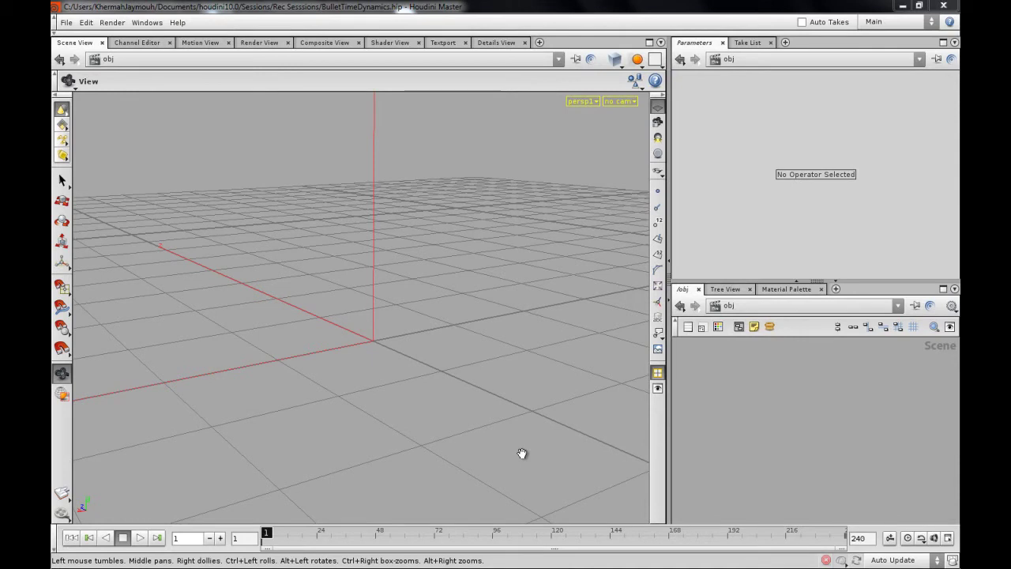
mouse_move(522, 454)
left_mouse_down()
mouse_move(460, 453)
mouse_move(514, 461)
left_mouse_up()
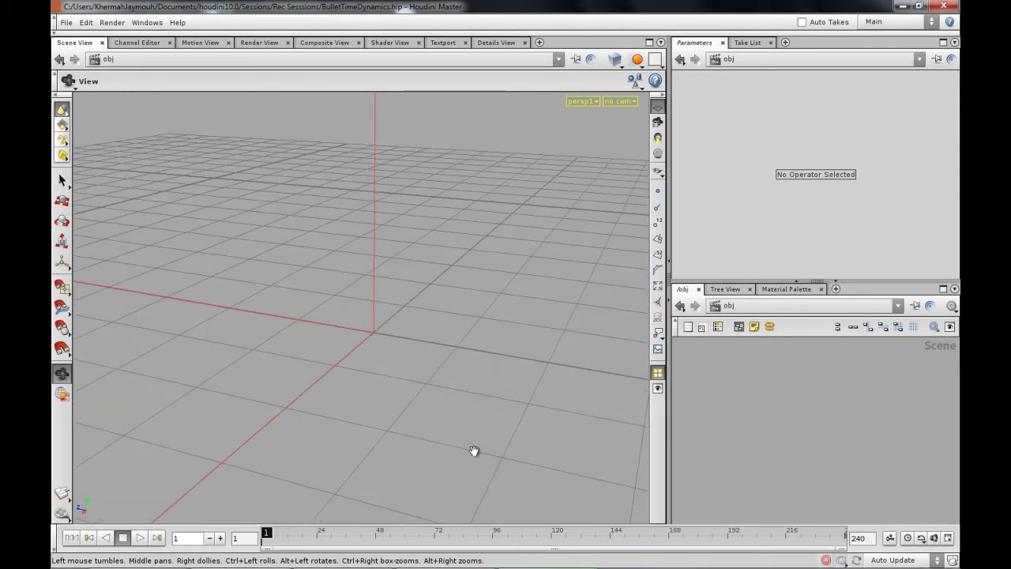
left_click_drag(459, 420, 415, 413)
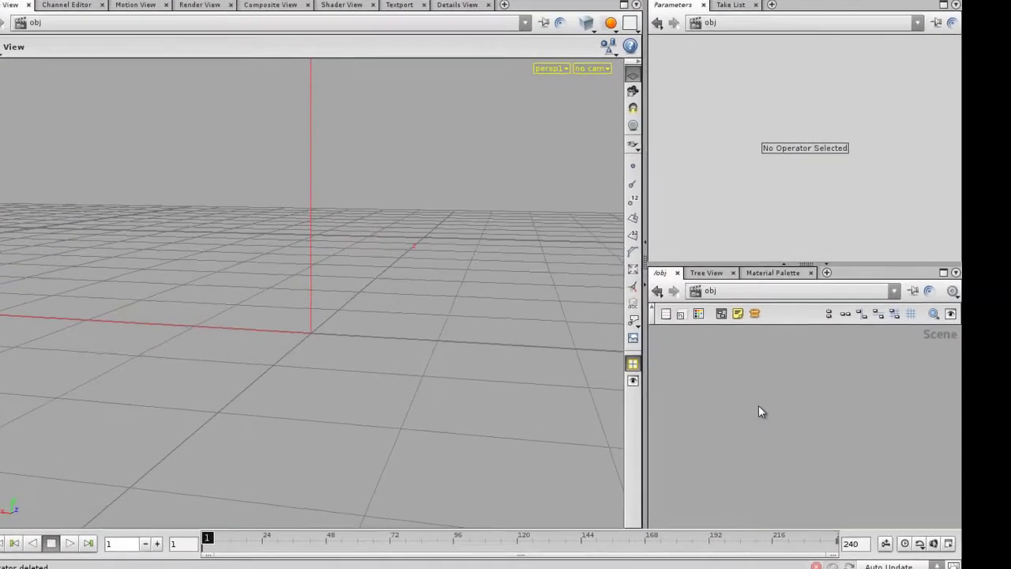
Add a Geometry object named The_Code and delete the default file node inside it.
key("Tab")
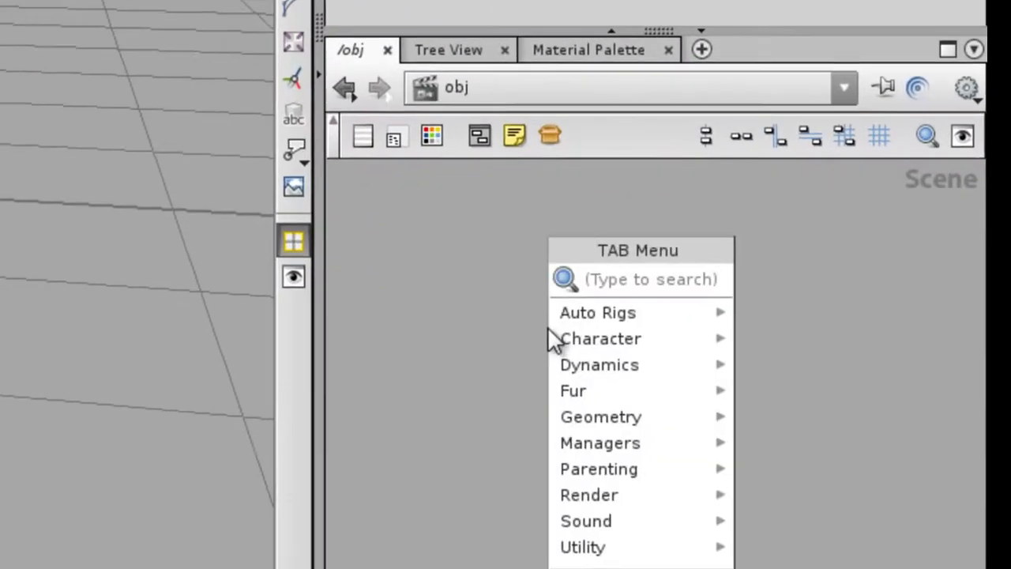
mouse_move(713, 439)
left_click(733, 404)
left_click(482, 314)
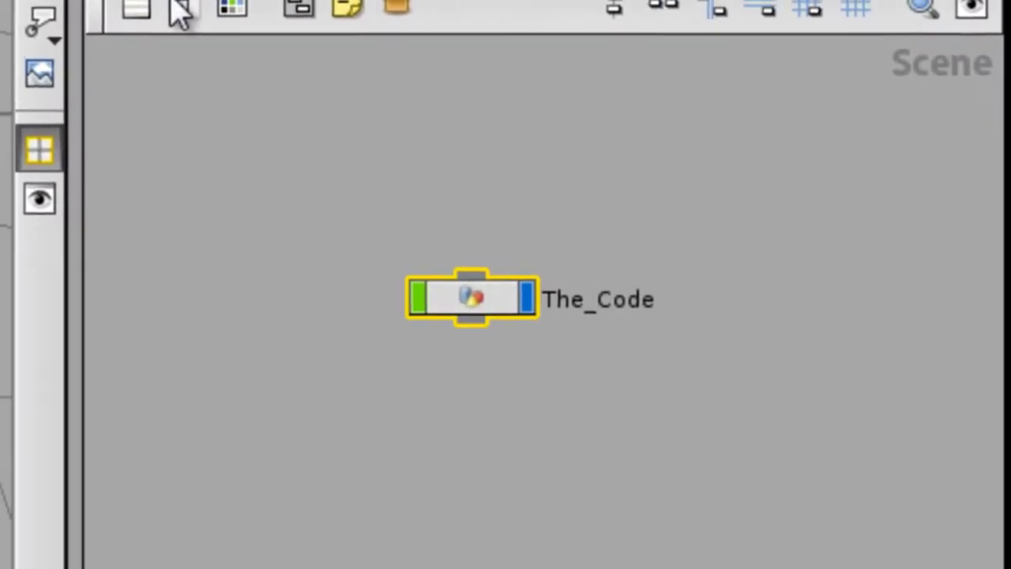
double_click(464, 296)
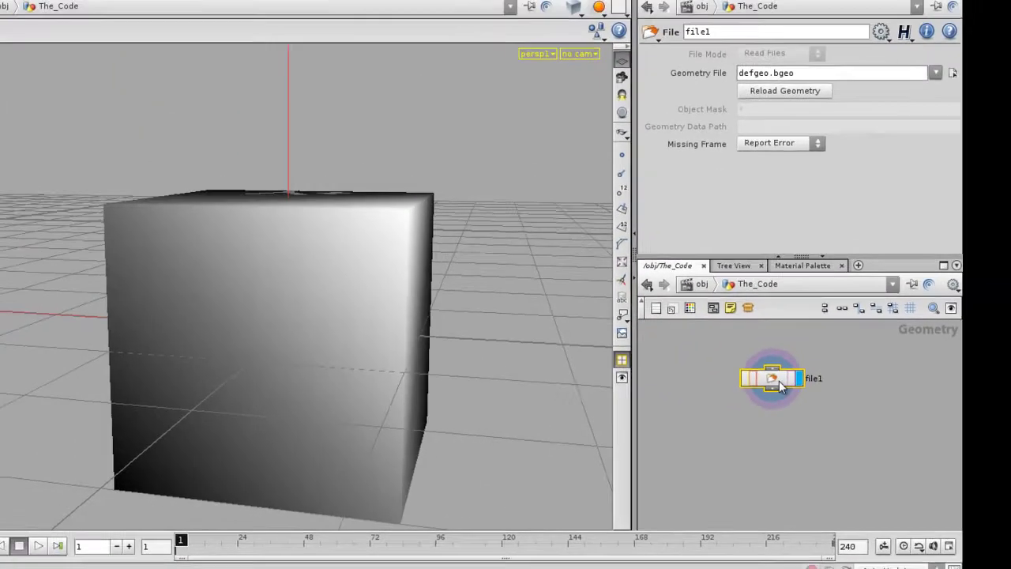
key("Delete")
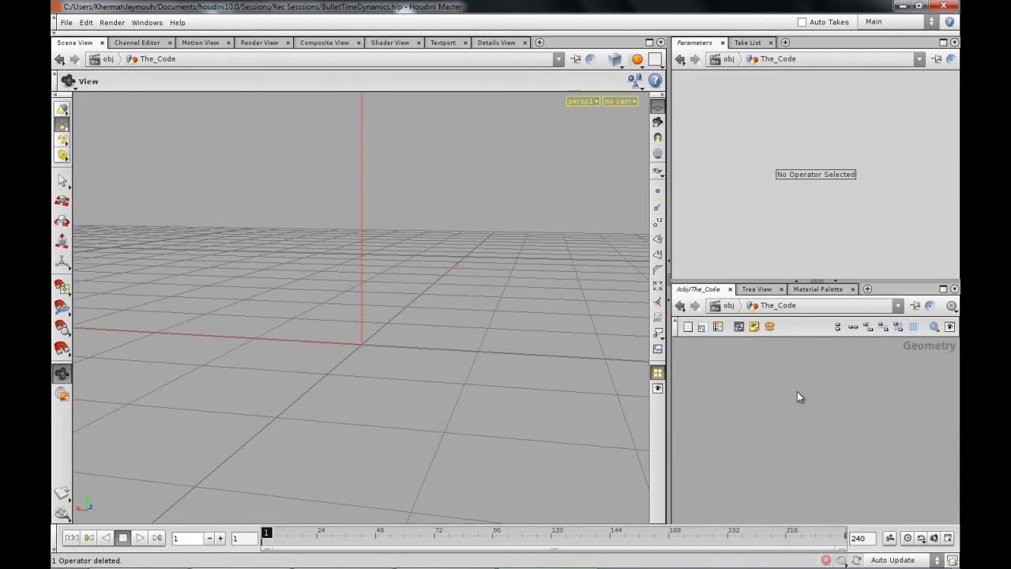
Add a Font node to the empty The_Code geometry network.
key("Tab")
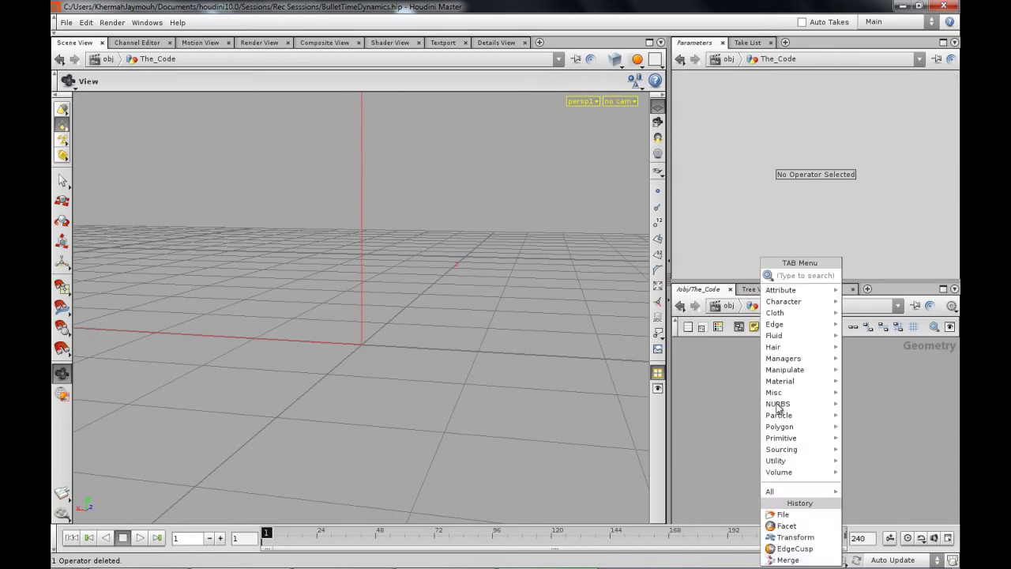
mouse_move(793, 439)
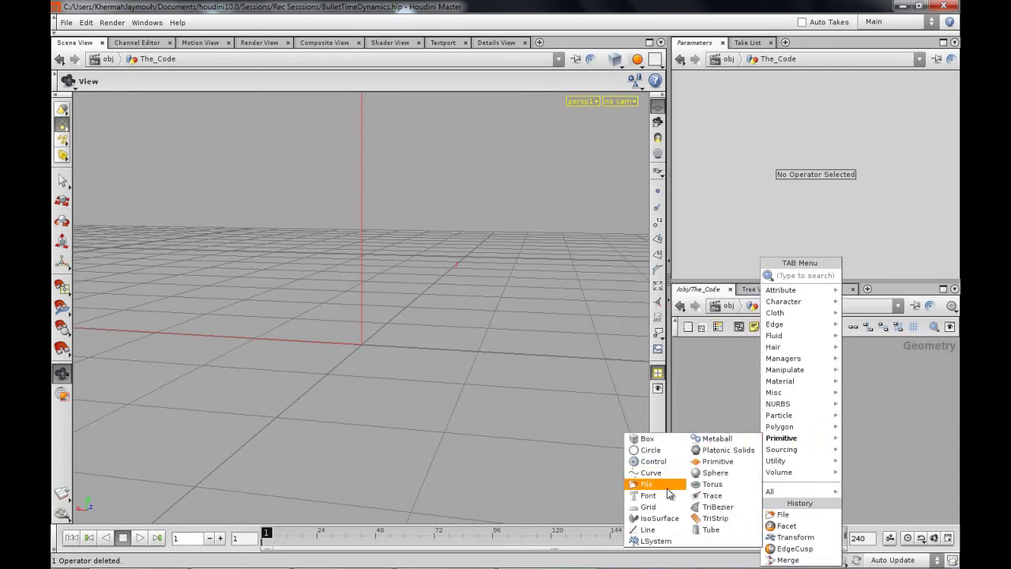
left_click(656, 499)
left_click(775, 438)
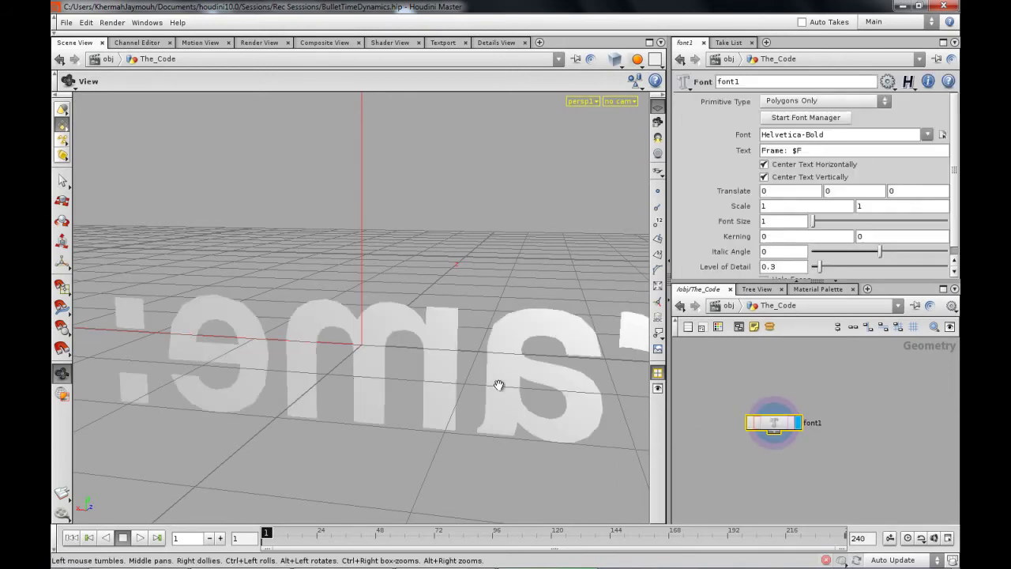
Replace the Font node's default text with "Matrix".
left_click_drag(499, 384, 466, 347)
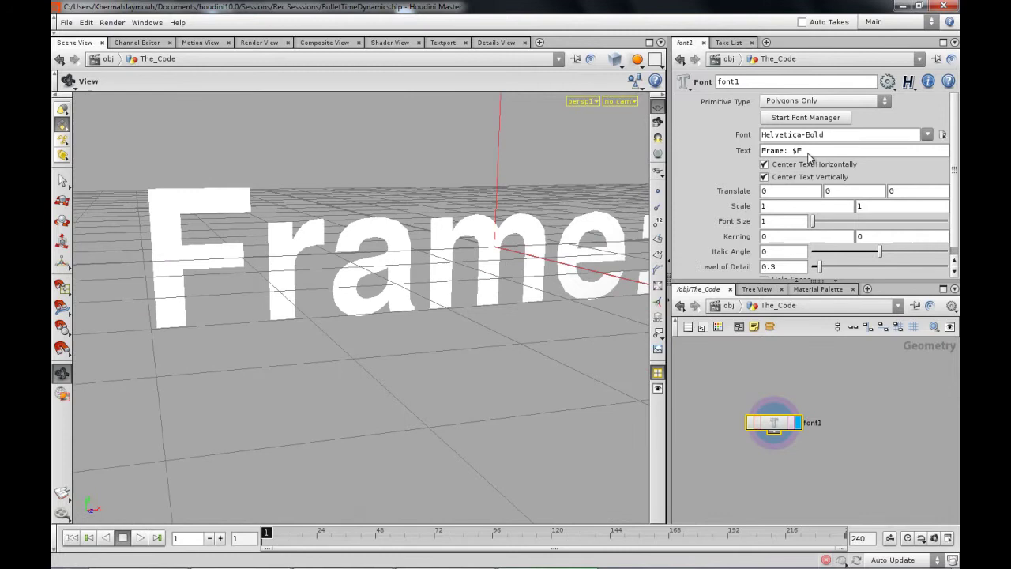
left_click_drag(812, 152, 740, 157)
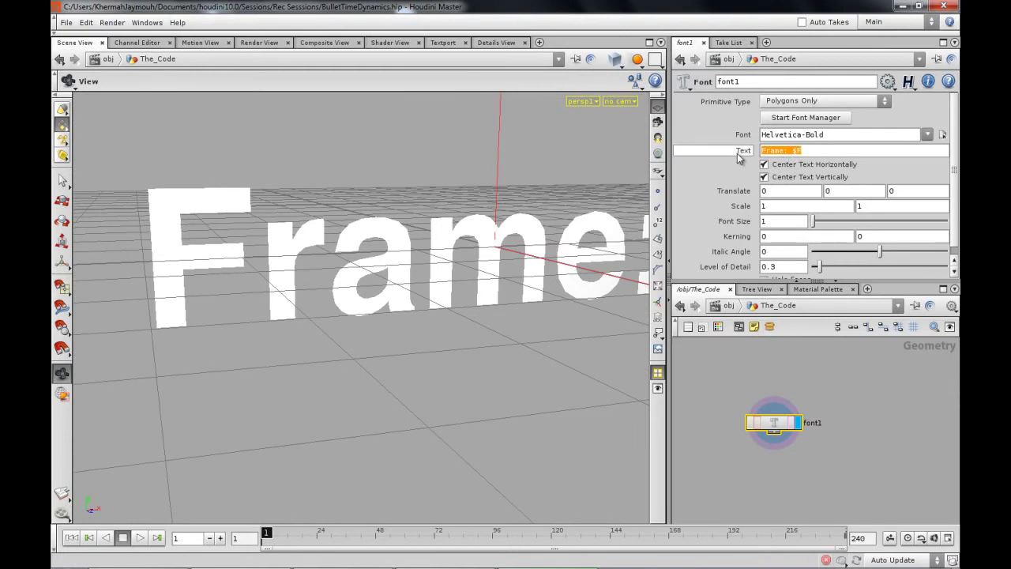
type("Matrix")
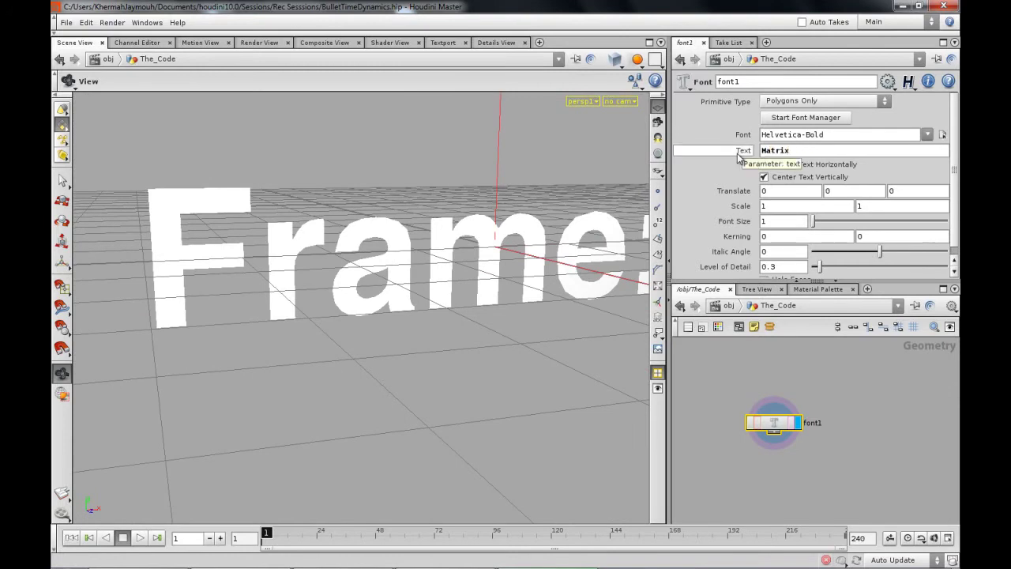
key("Return")
Raise the Font node's level of detail slightly for smoother letter curves.
left_click_drag(471, 304, 440, 354)
right_click_drag(319, 316, 321, 306)
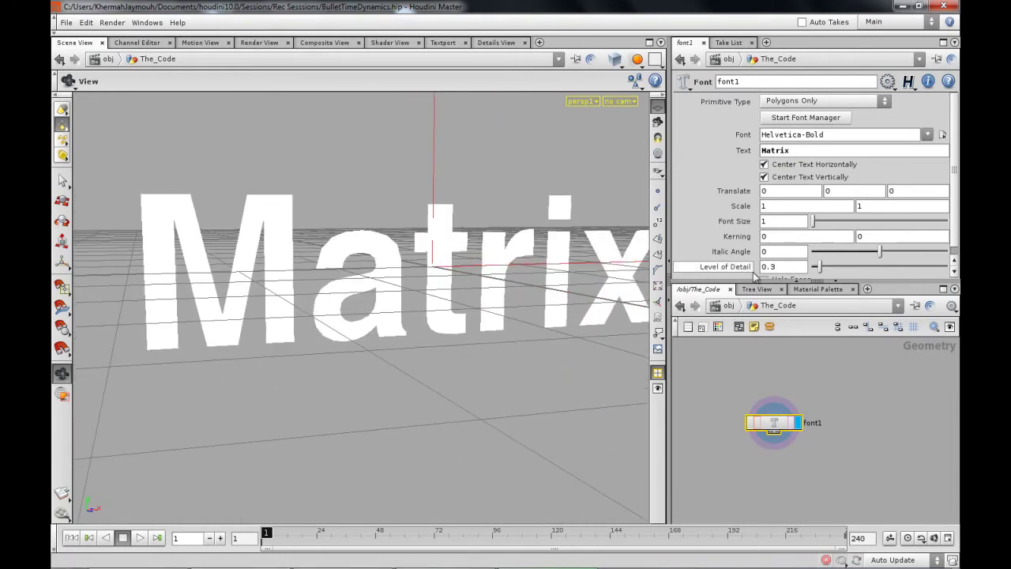
left_click_drag(820, 269, 829, 270)
left_click_drag(345, 407, 354, 400)
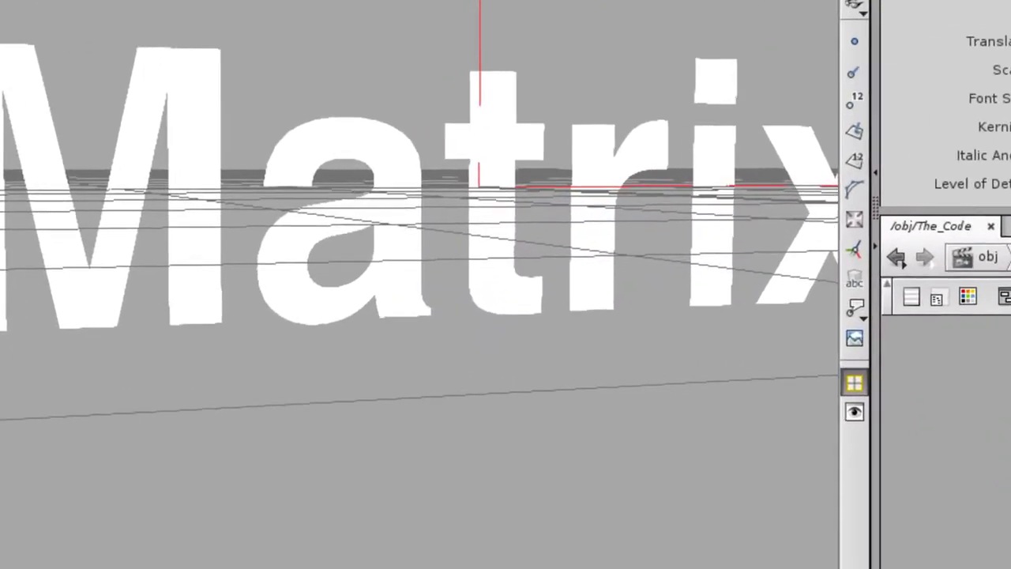
Use PolySplit to cut zigzag edges across the lower stem of the letter t.
key("Tab")
type("Pointly")
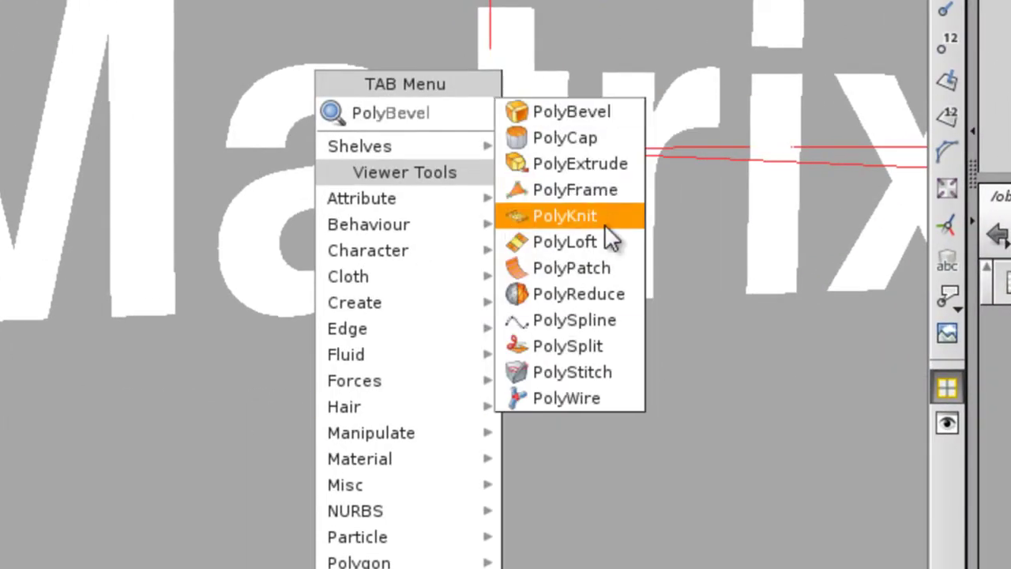
left_click(605, 346)
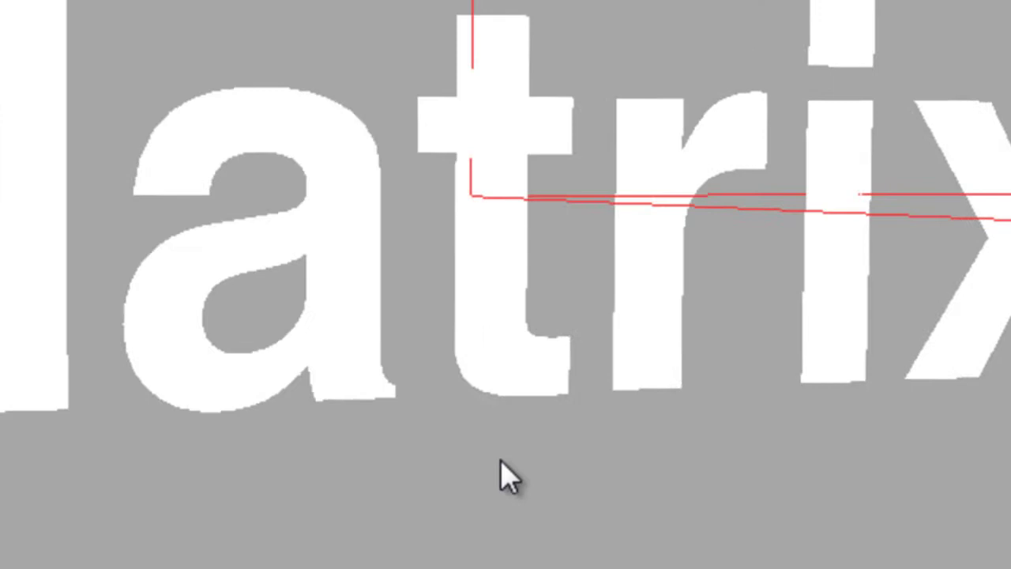
left_click(491, 293)
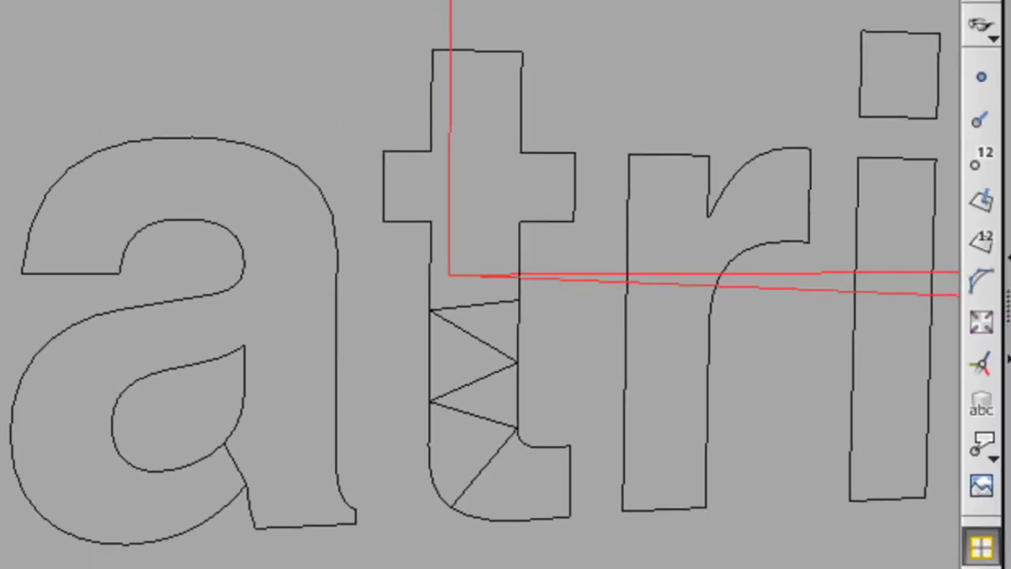
Examine the wireframe outlines of the Matrix letters around the split edges in the t.
right_click_drag(454, 531, 550, 563, "alt")
middle_click_drag(551, 534, 449, 567, "alt")
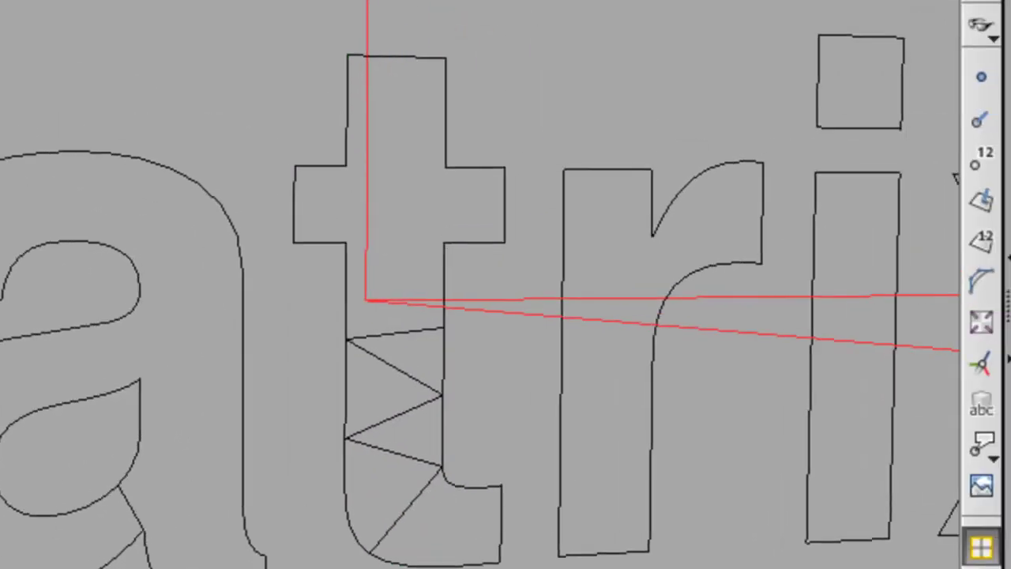
scroll(413, 440, "down", 3)
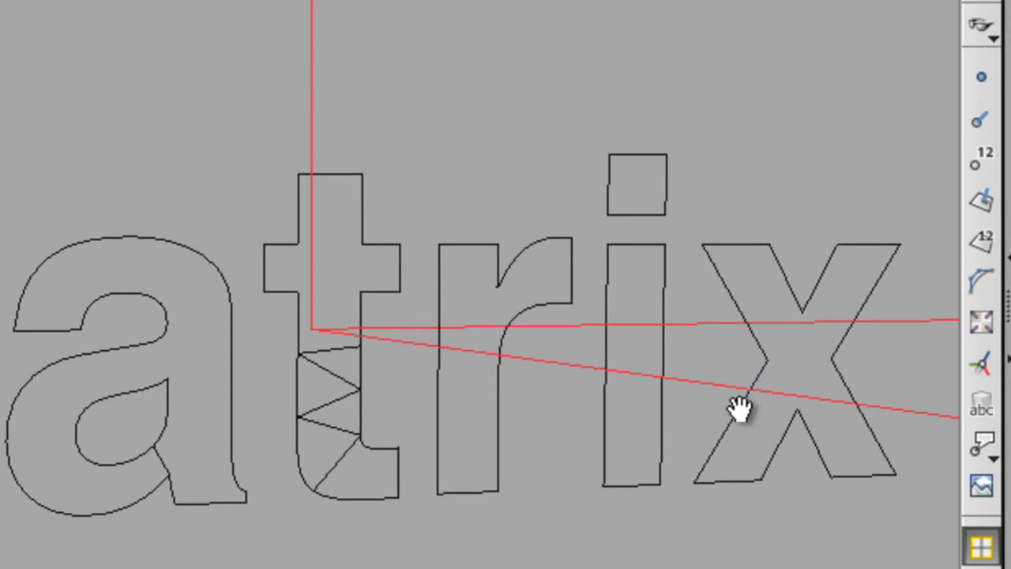
left_click_drag(741, 409, 537, 461, "alt")
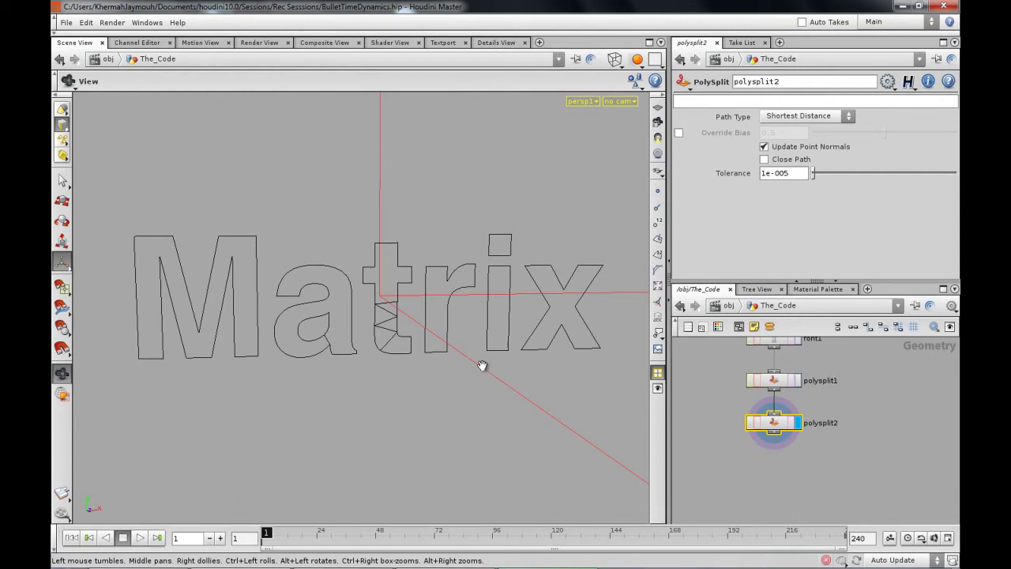
right_click_drag(481, 364, 455, 370, "alt")
left_click_drag(395, 377, 412, 376, "alt")
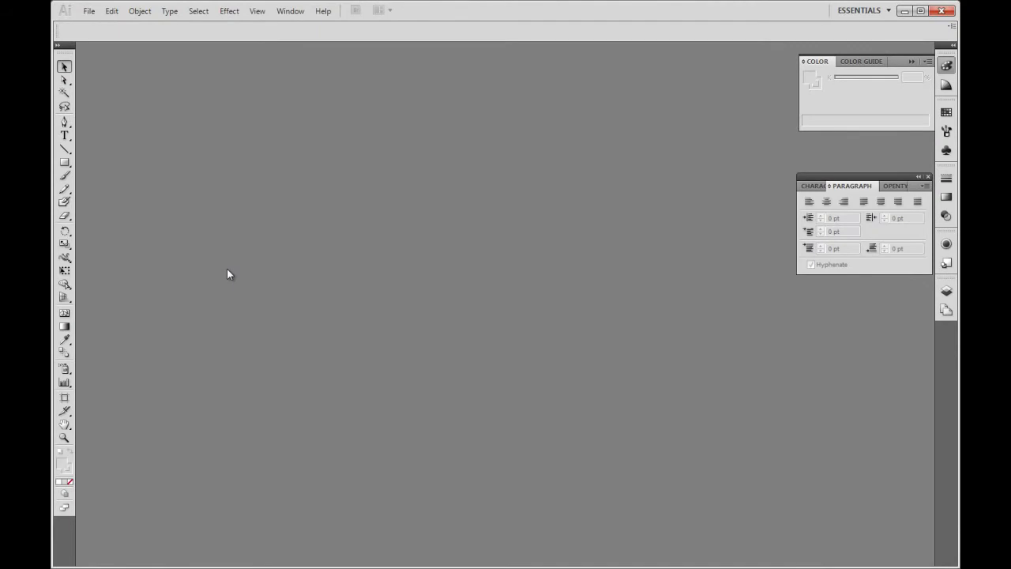
Switch to Adobe Illustrator and create a new A4 landscape document named EXPLODE.
left_click(96, 13)
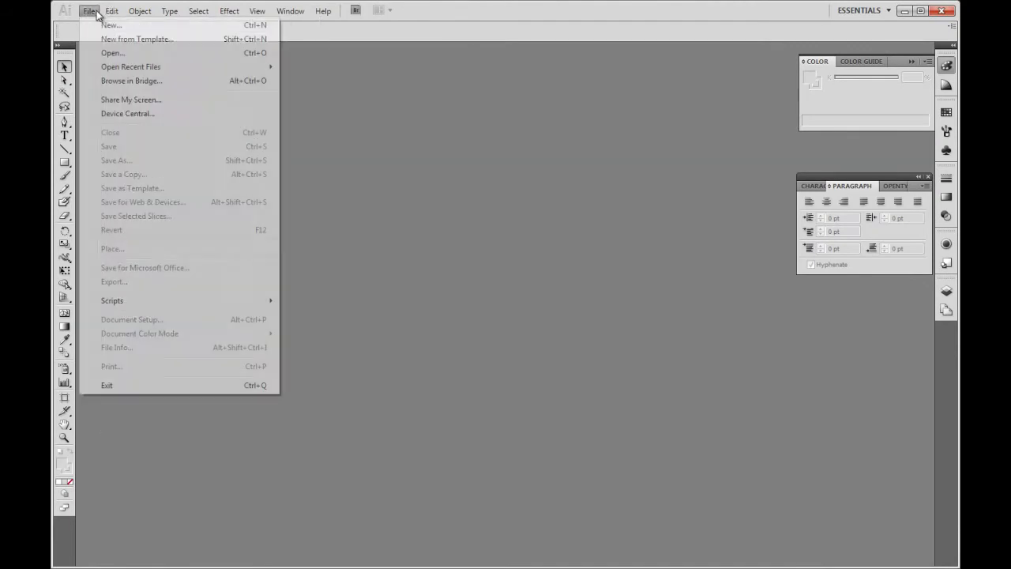
left_click(105, 24)
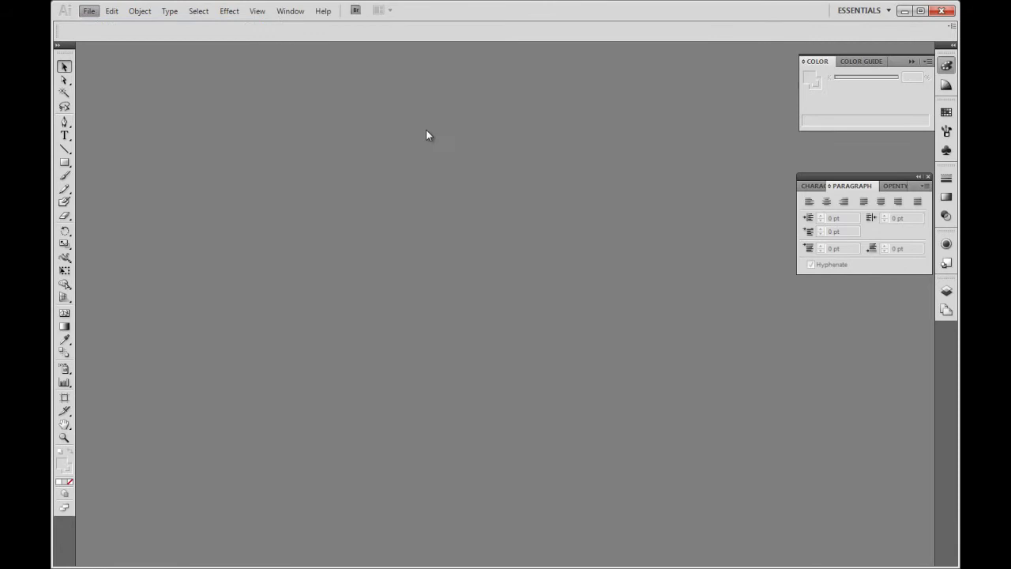
key("ctrl+n")
type("Expl")
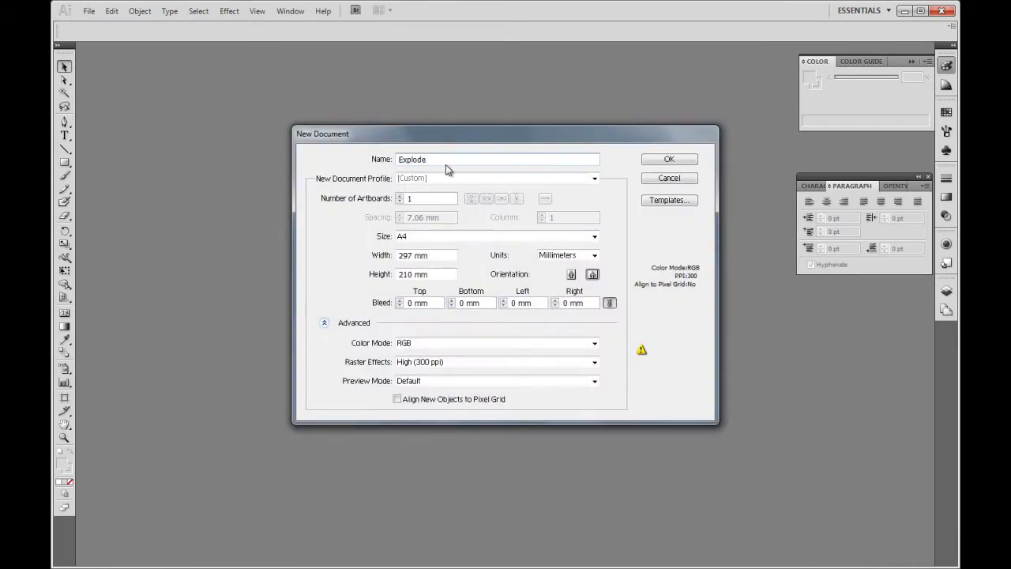
type("ode")
key("BackSpace")
key("BackSpace")
key("BackSpace")
key("BackSpace")
key("BackSpace")
key("BackSpace")
key("BackSpace")
type("EXPLODE")
left_click(656, 162)
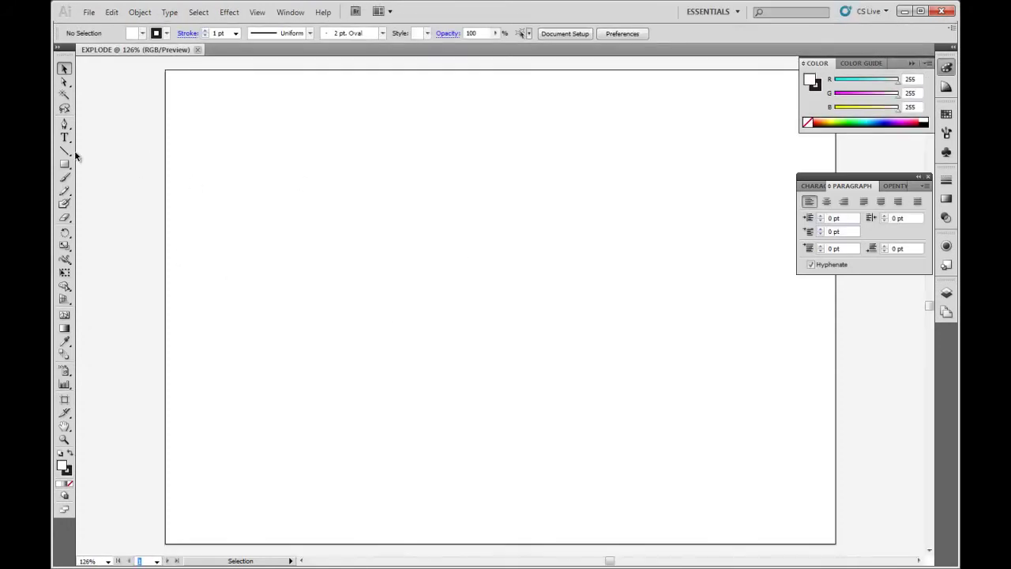
Add the point text "EXPLODE" in the left half of the artboard with the Type tool.
key("t")
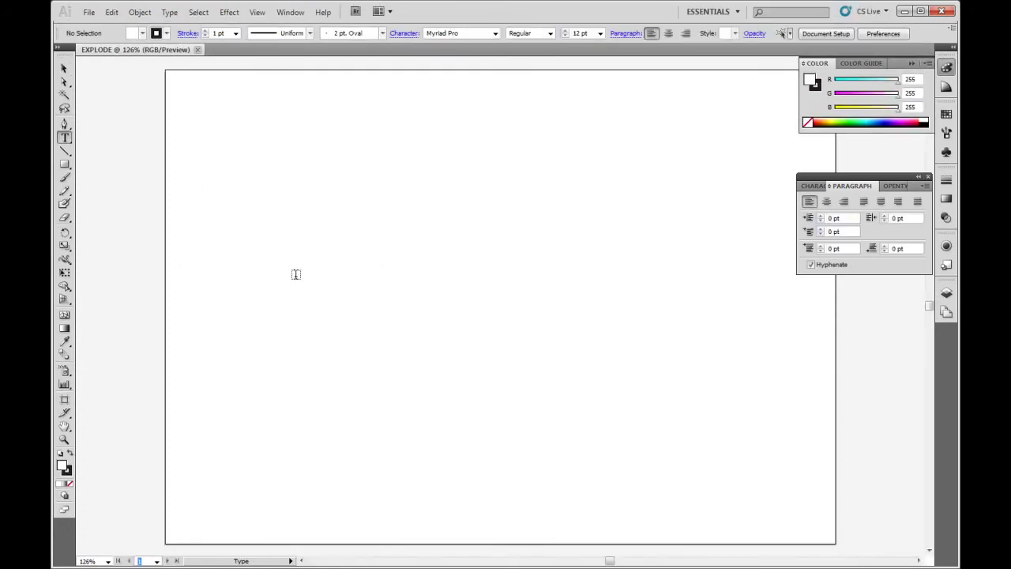
left_click(294, 274)
type("EXPLODE")
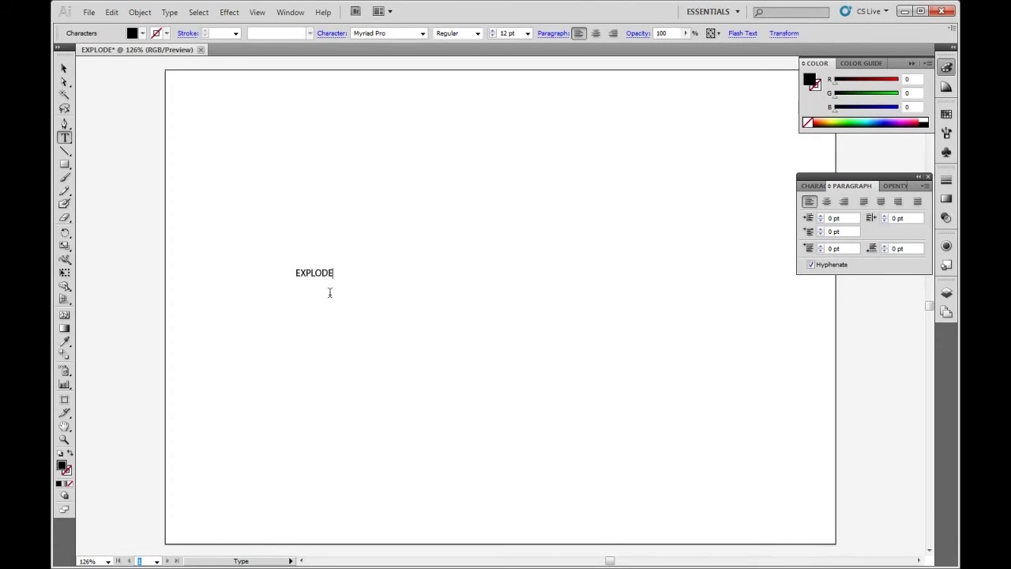
Select the whole word and change its font style to Myriad Pro Condensed.
left_click_drag(294, 272, 344, 268)
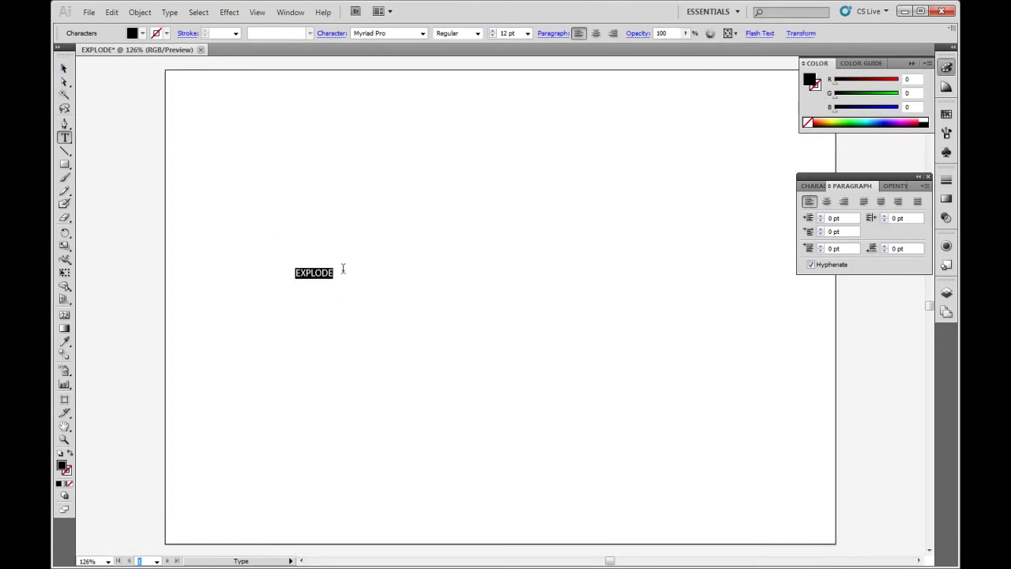
left_click(408, 34)
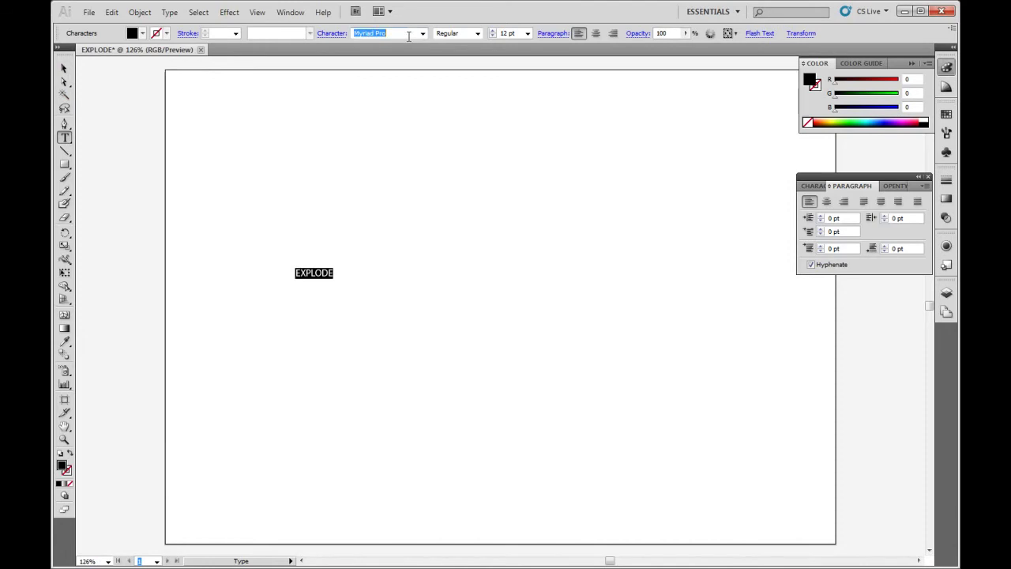
key("Down")
key("Down")
key("Up")
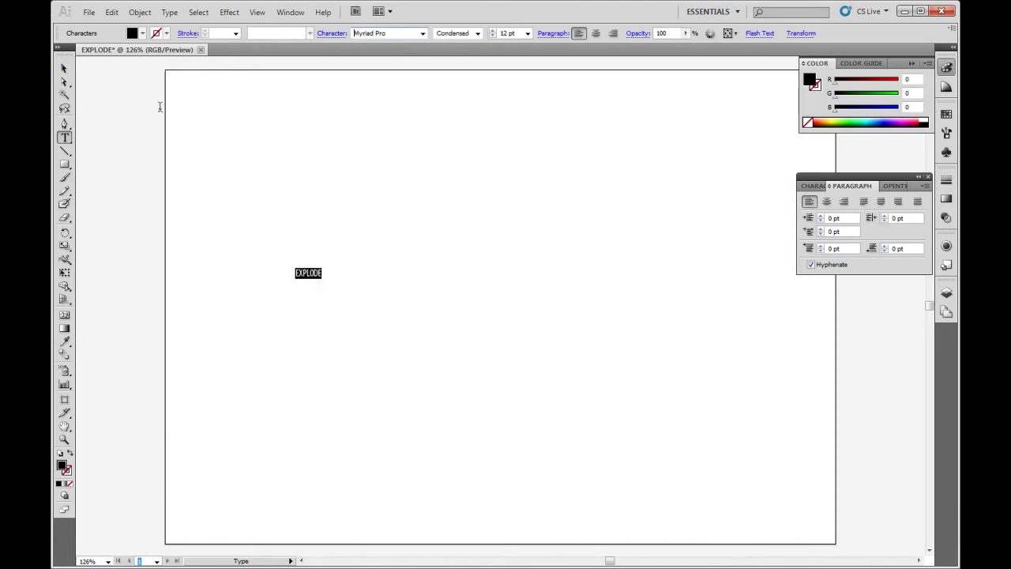
Select the EXPLODE text object and enlarge it about its centre to a font size of about 188 pt.
left_click(63, 69)
left_click(321, 324)
left_click(327, 275)
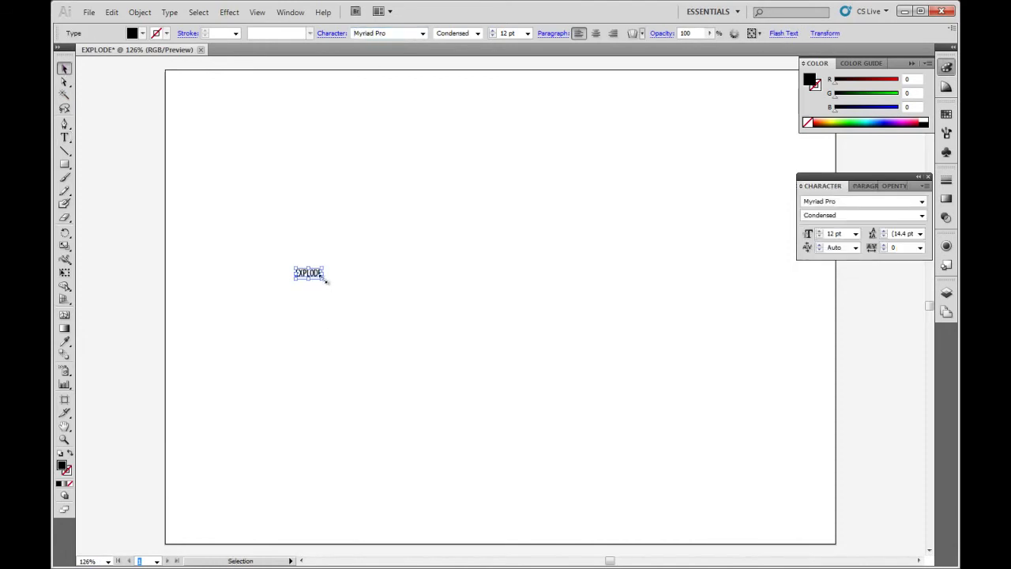
left_click(343, 280)
left_click(323, 276)
left_click_drag(324, 277, 510, 355, "alt")
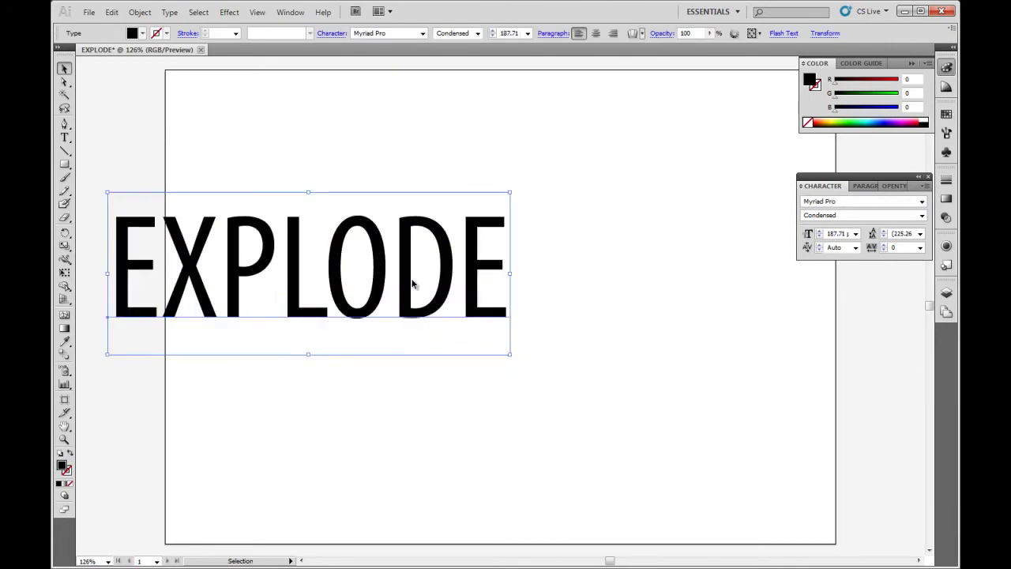
Move the EXPLODE text to the middle of the artboard and squash its height to about 154 pt.
left_click_drag(413, 281, 597, 319)
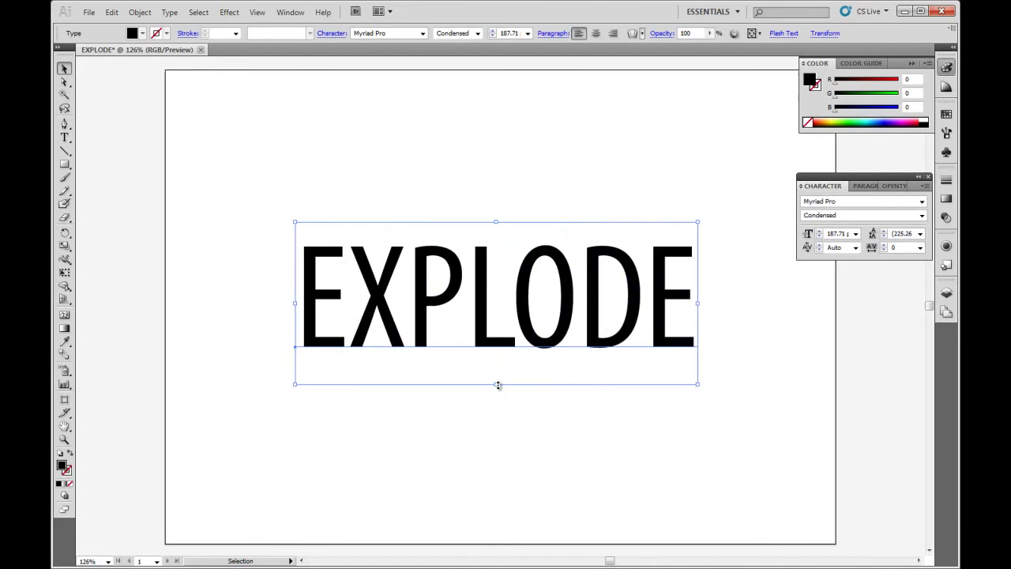
left_click_drag(498, 384, 504, 355)
Select the whole word EXPLODE and change its font to Stencil Std Bold.
key("t")
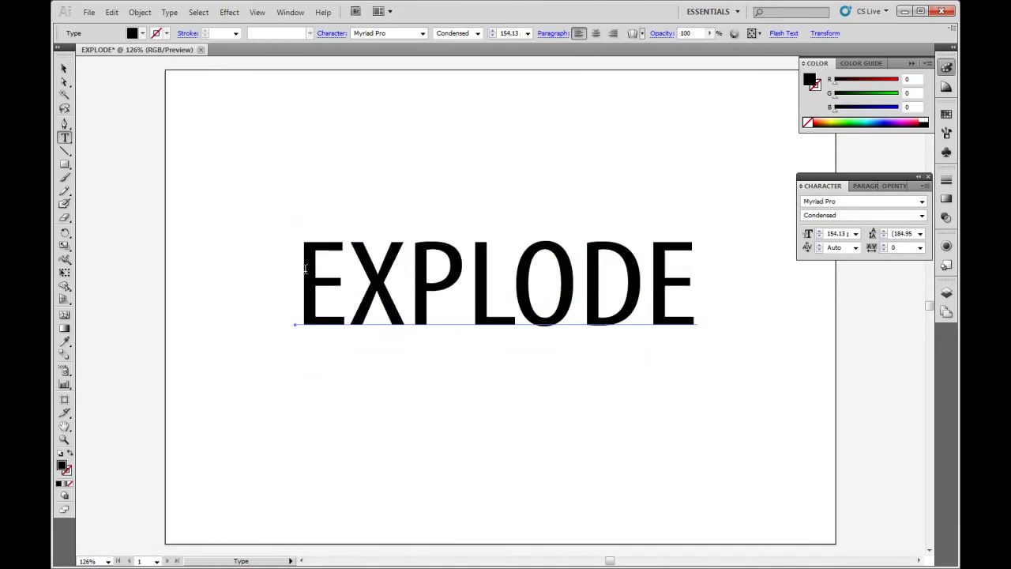
left_click_drag(307, 270, 685, 268)
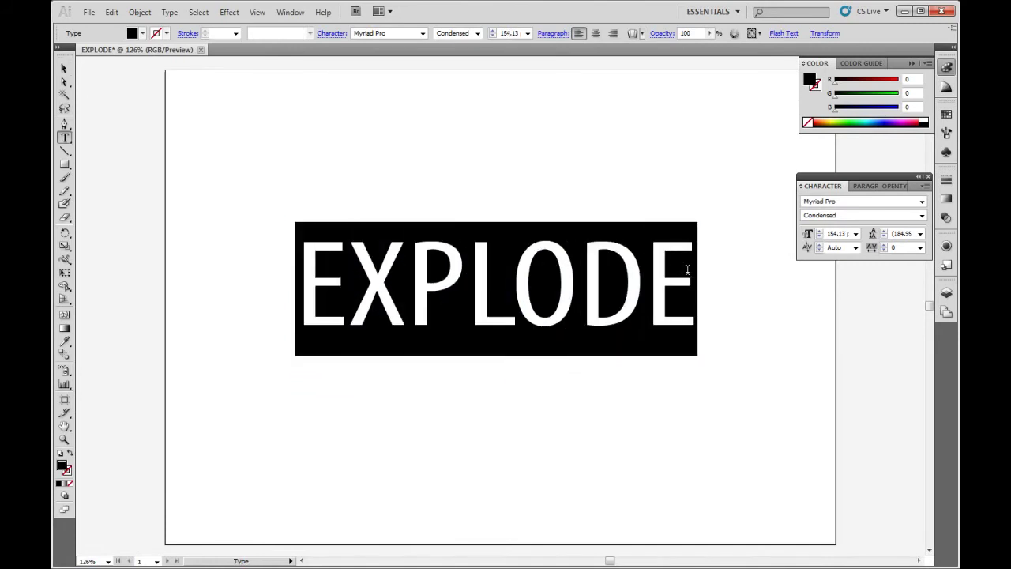
left_click(396, 34)
type("Nyala")
scroll(397, 36, "down", 5)
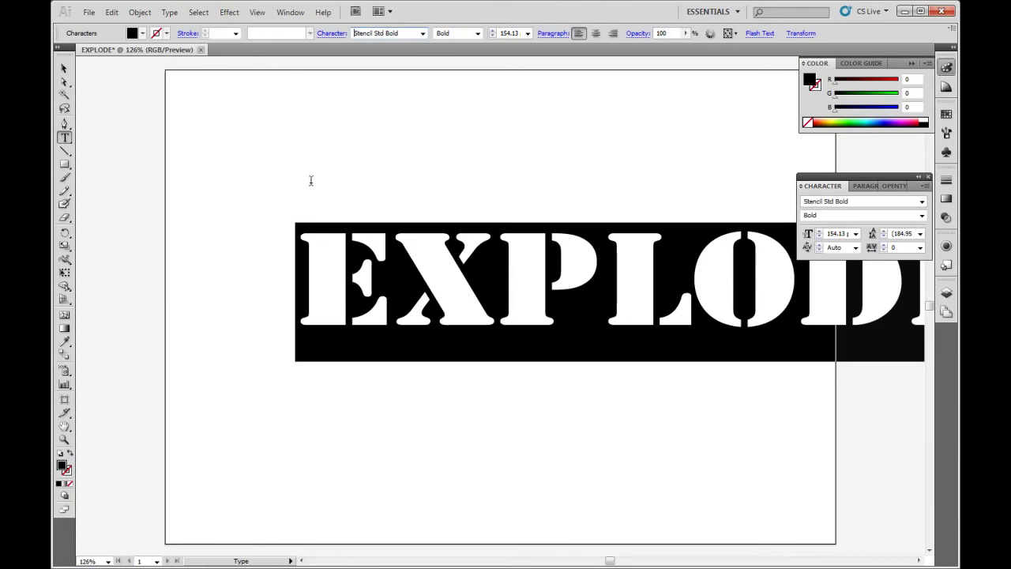
Narrow the EXPLODE text to fit inside the artboard, reduce its height to about 138 pt, and place it in the middle.
left_click(64, 71)
left_click_drag(355, 282, 239, 282)
left_click_drag(332, 283, 306, 283)
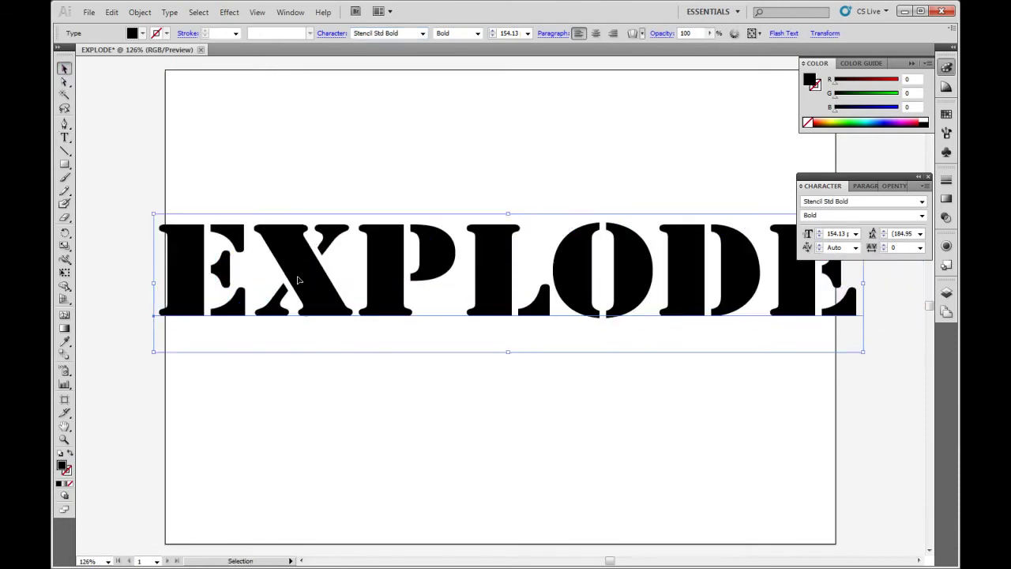
left_click_drag(155, 284, 354, 283)
left_click_drag(441, 282, 323, 281)
left_click_drag(485, 350, 488, 334)
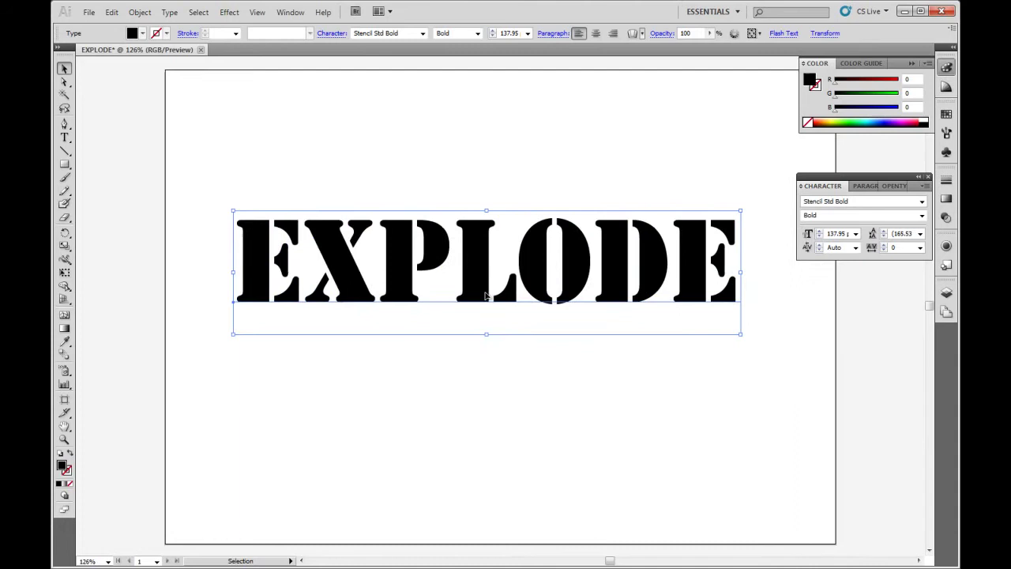
left_click_drag(480, 292, 479, 320)
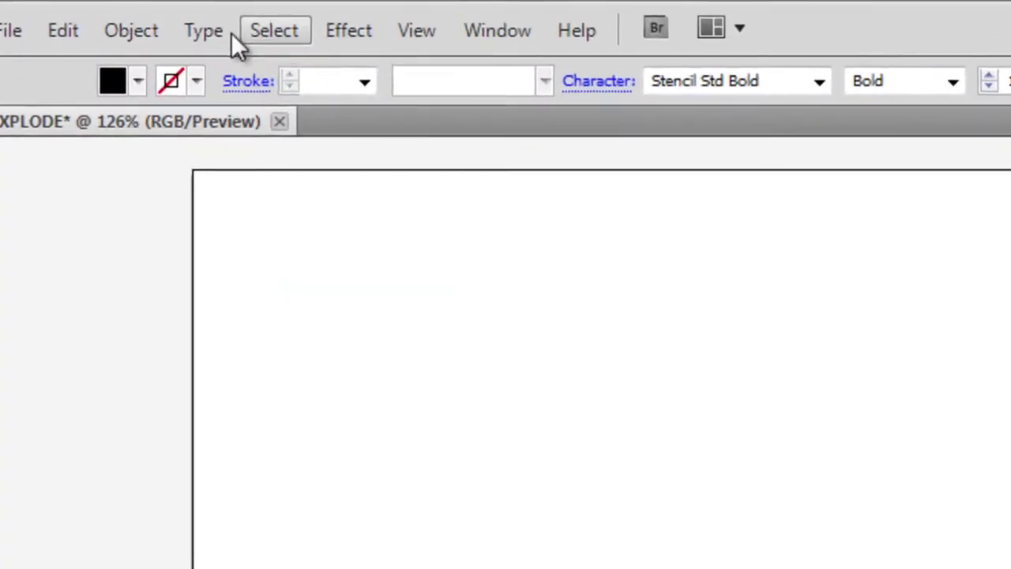
Convert the EXPLODE text object to outlines.
left_click(168, 13)
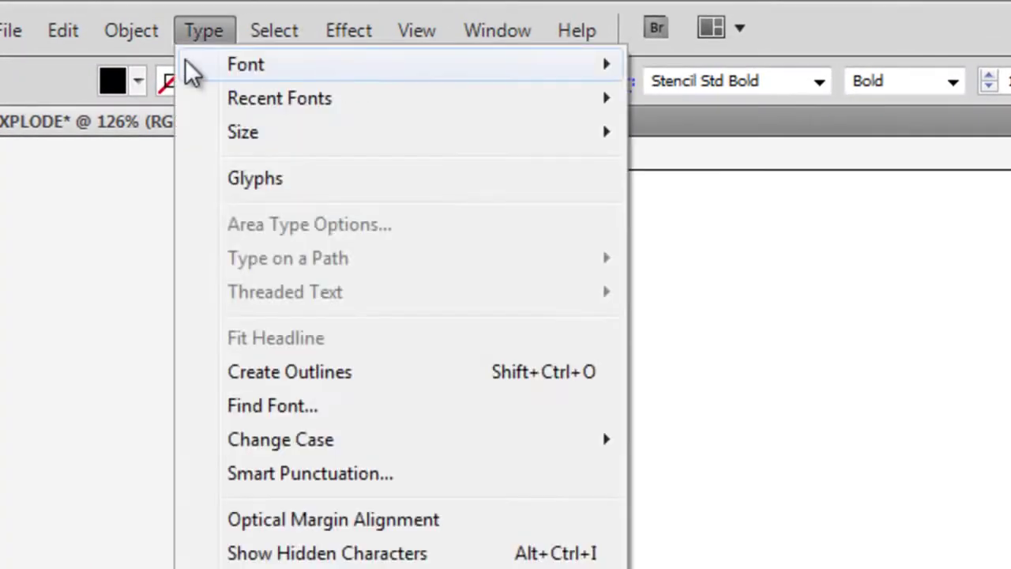
left_click(179, 32)
key("alt+c")
left_click(208, 31)
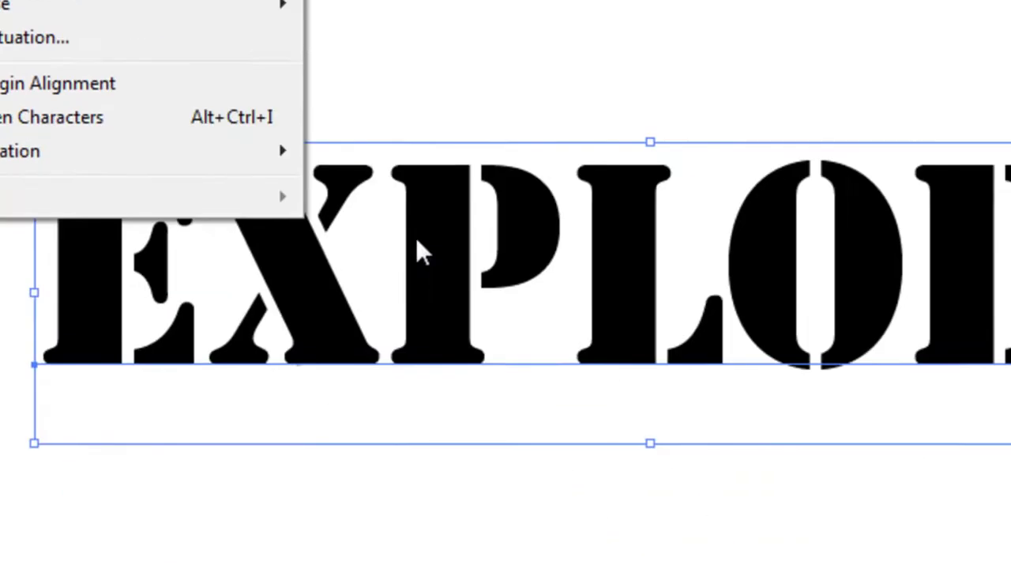
left_click(417, 239)
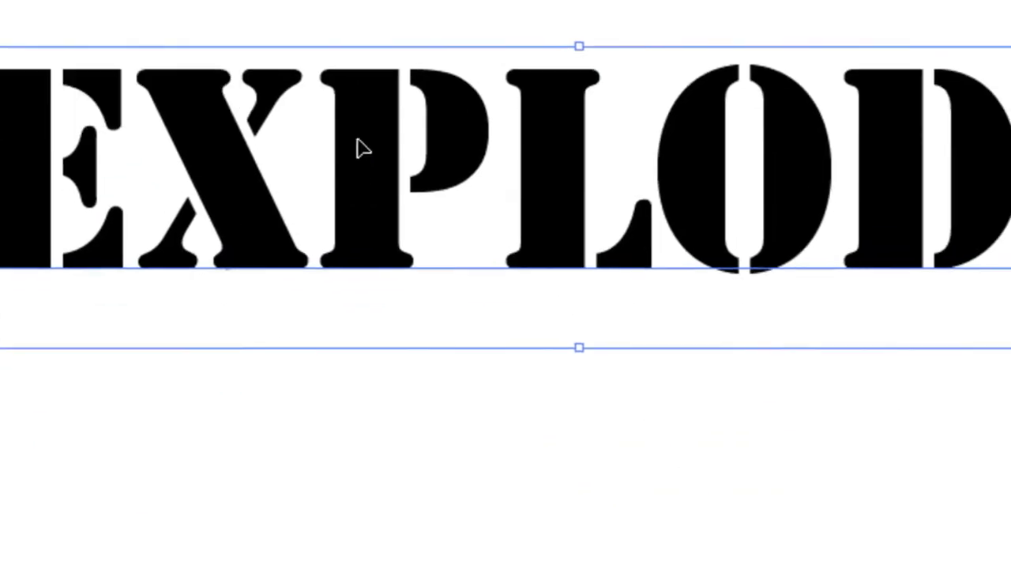
right_click(357, 140)
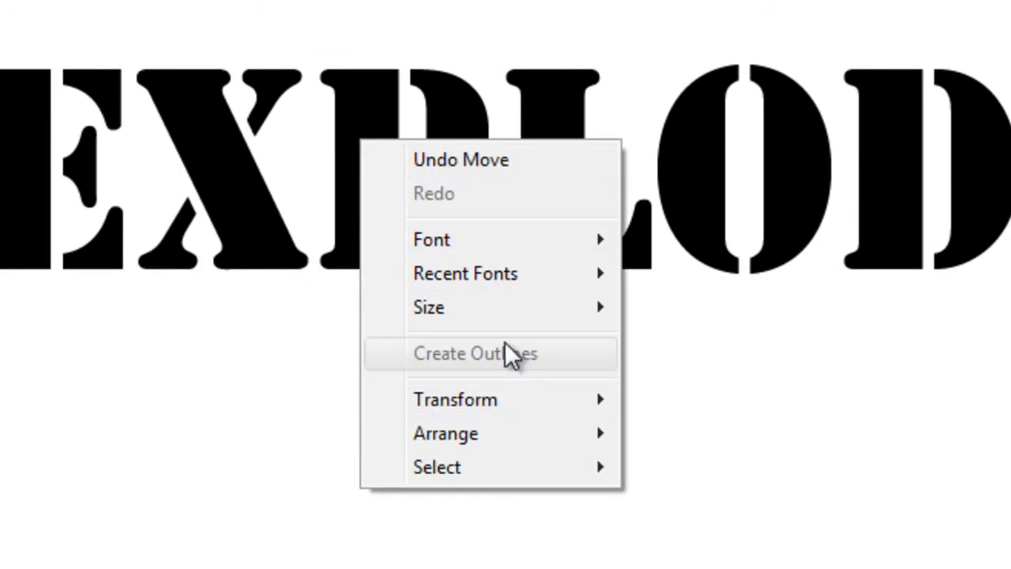
left_click(247, 195)
right_click(247, 195)
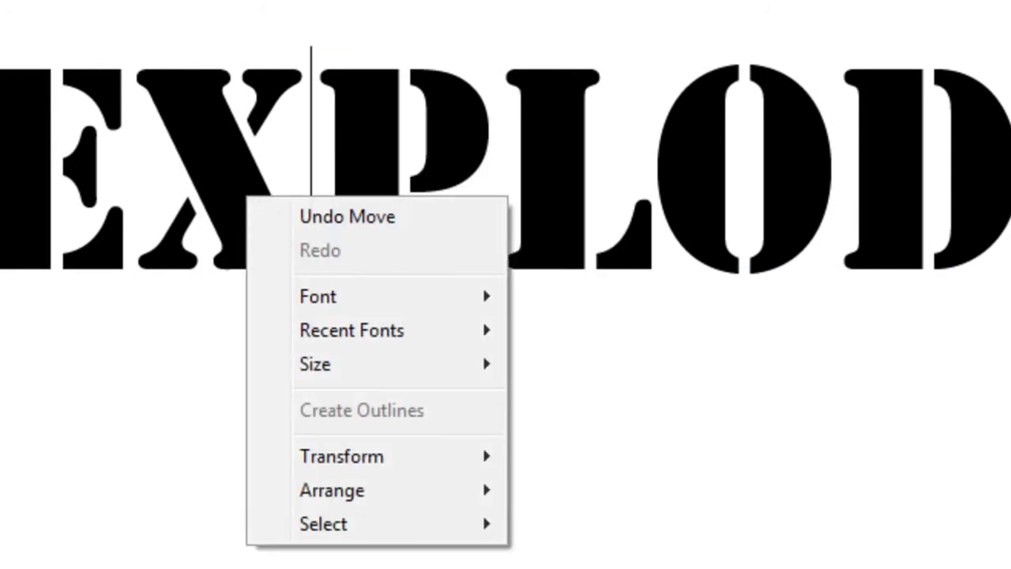
key("Escape")
key("Escape")
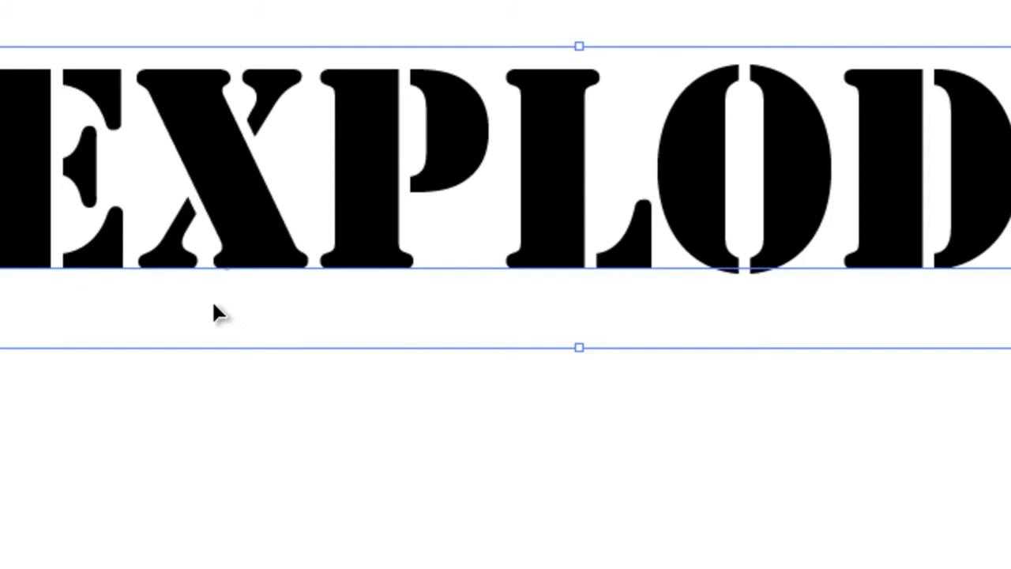
right_click(265, 224)
left_click(416, 443)
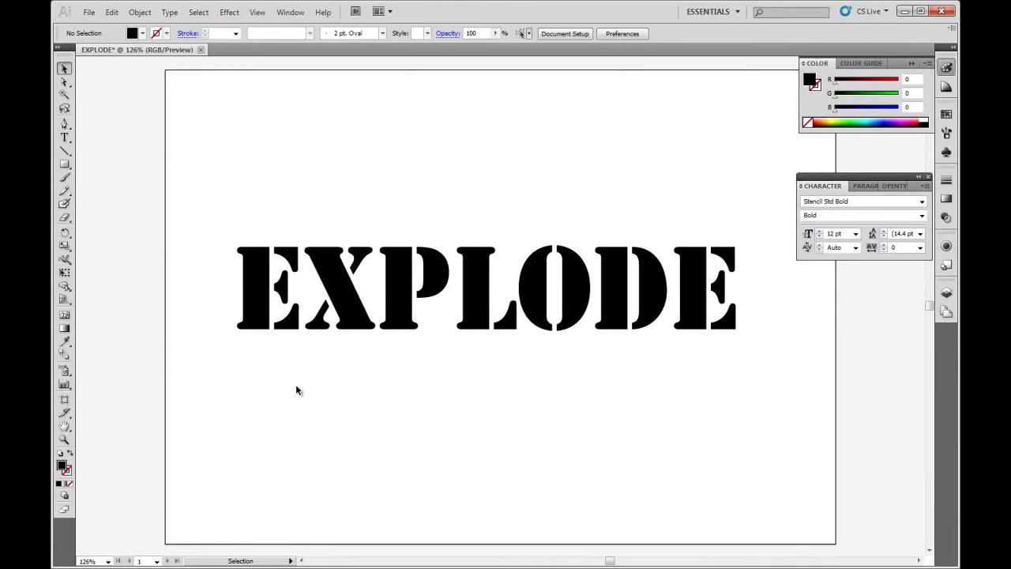
key("n")
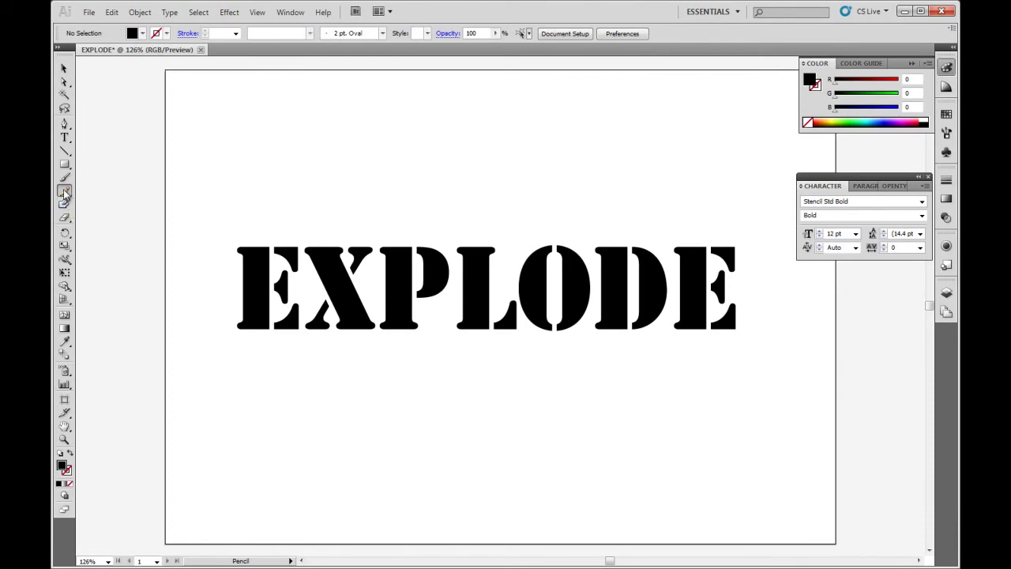
mouse_move(64, 194)
left_mouse_down()
mouse_move(108, 253)
mouse_move(95, 233)
left_mouse_up()
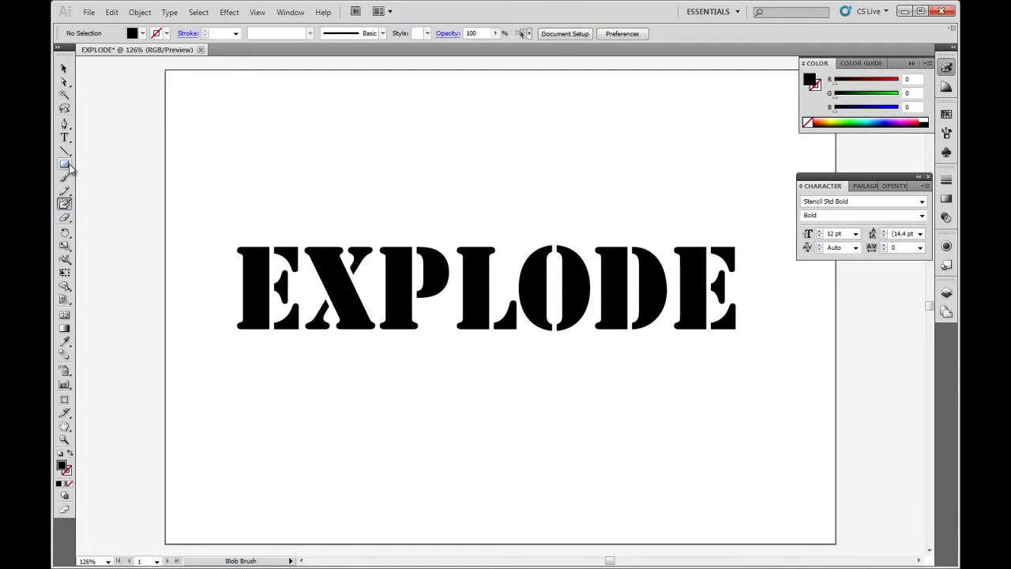
left_click_drag(65, 164, 158, 292)
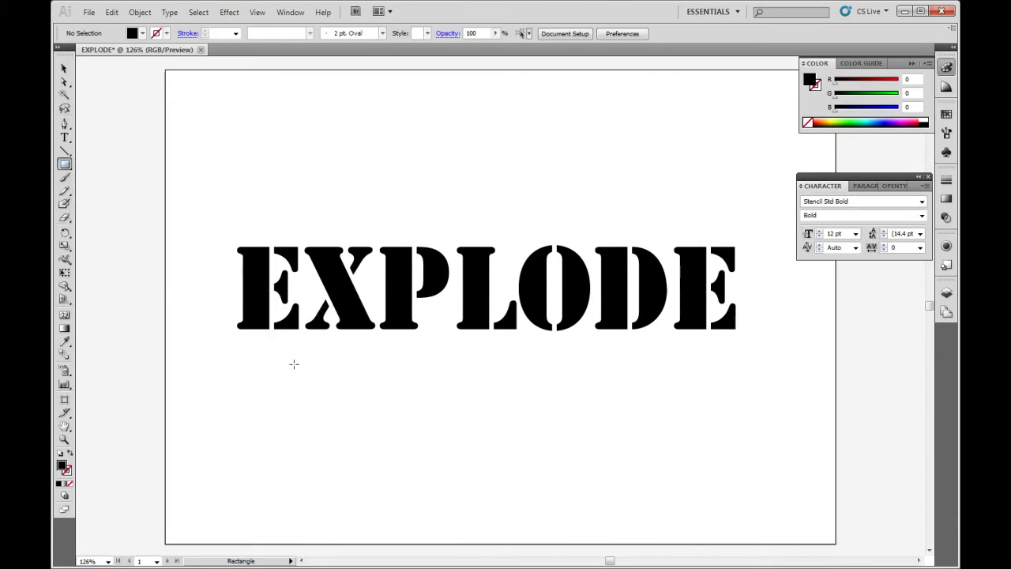
key("n")
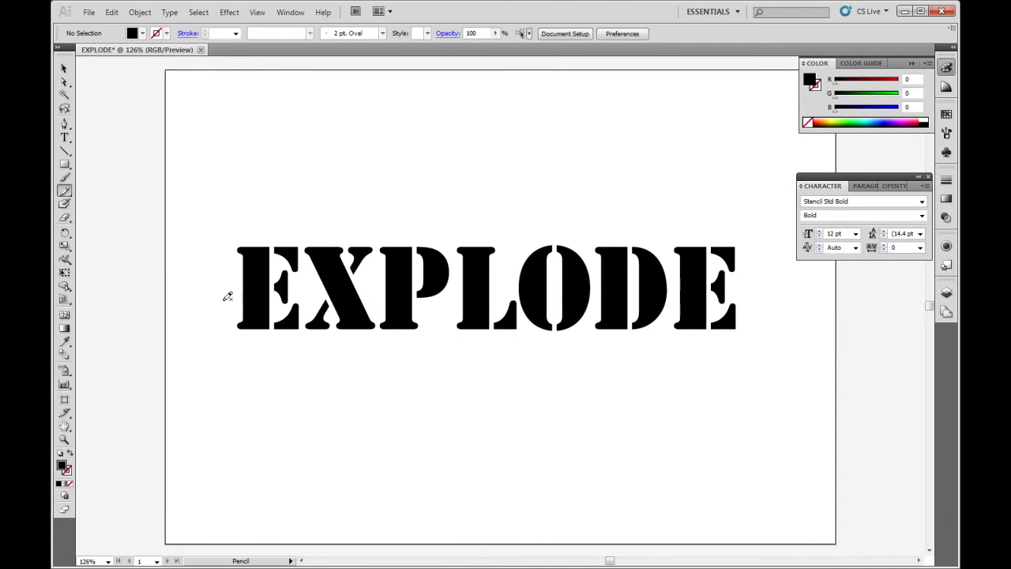
Select the outlined EXPLODE group, set its fill to none and give it a 1 pt black stroke.
key("v")
left_click(255, 290)
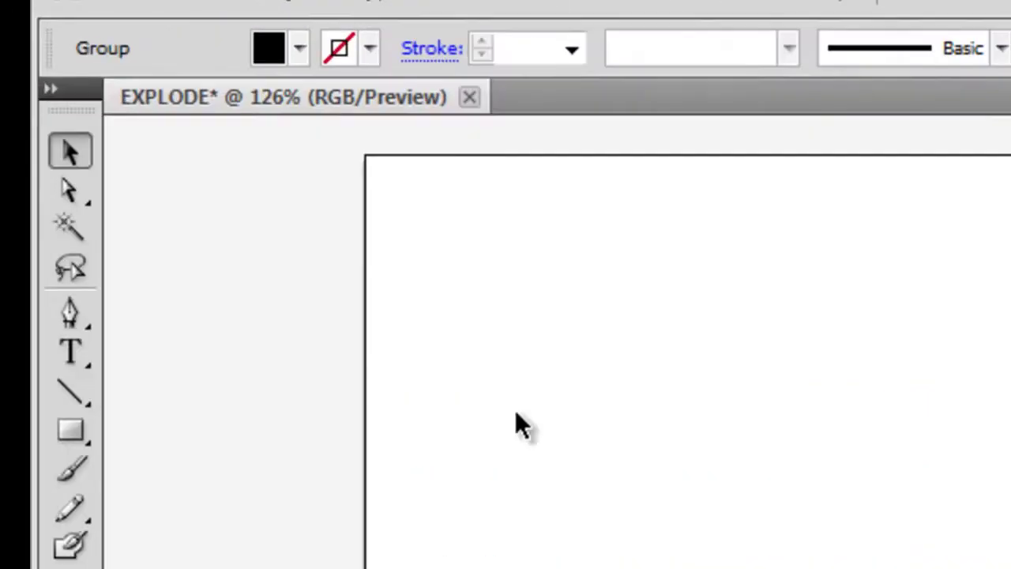
left_click(143, 33)
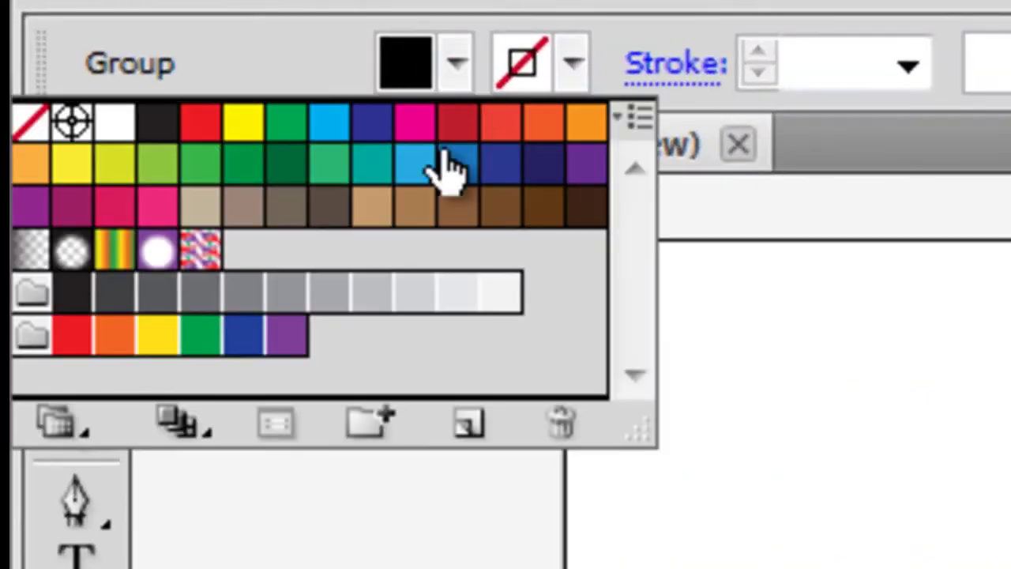
left_click(35, 120)
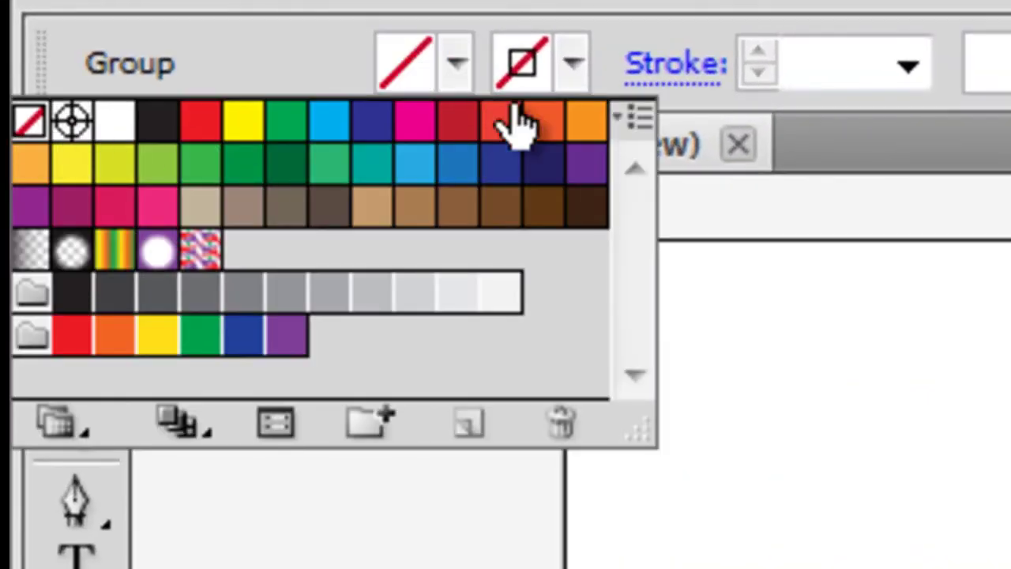
left_click(575, 65)
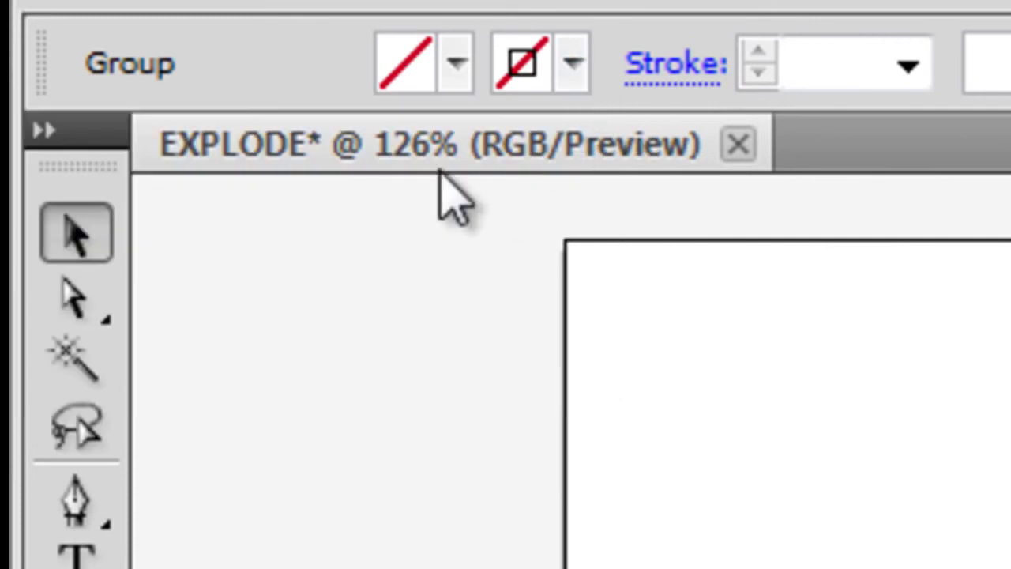
left_click(571, 65)
left_click(159, 131)
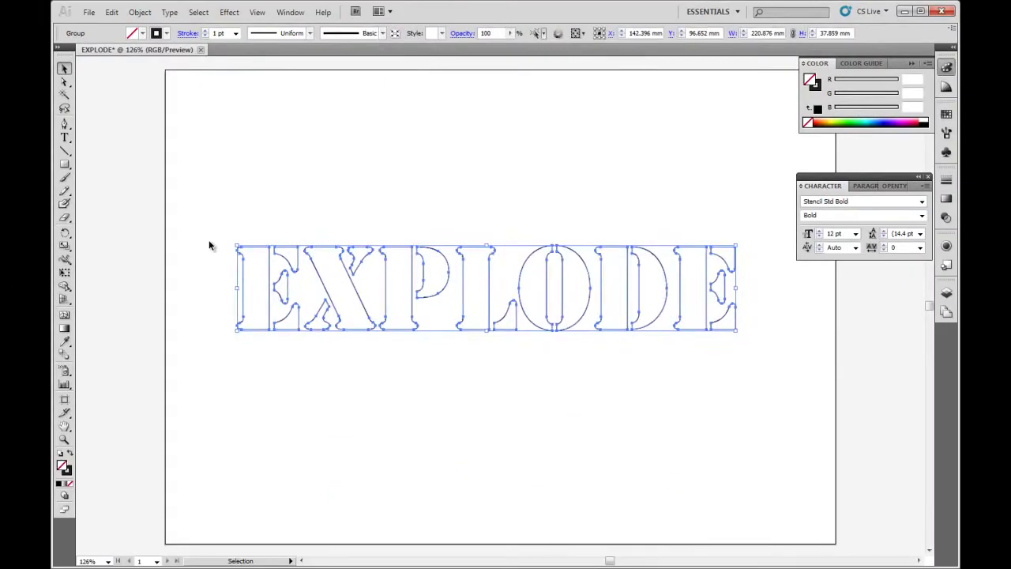
left_click(208, 248)
Try a freehand wavy line below the lettering with the Pencil tool, and undo it.
key("a")
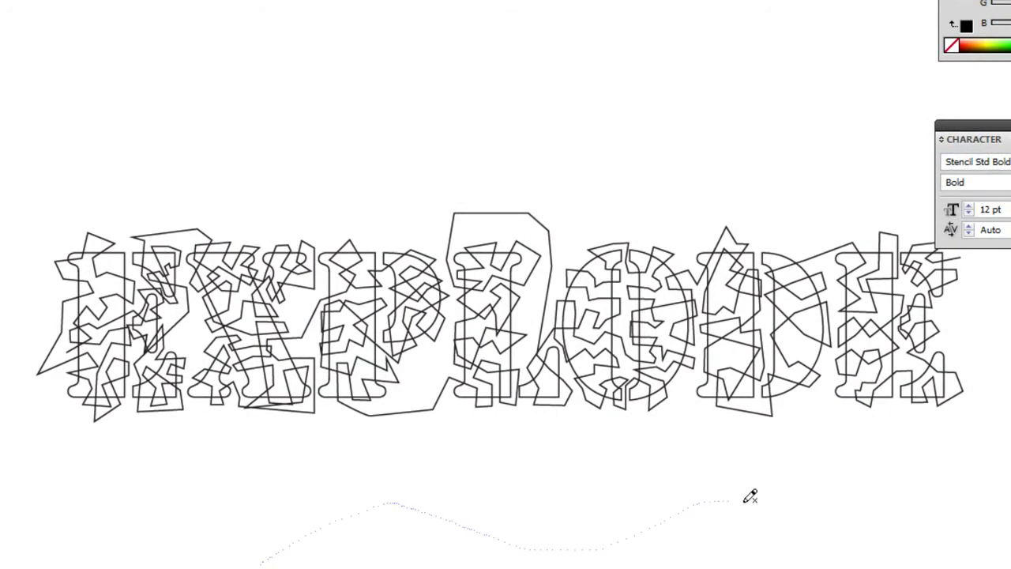
left_click_drag(751, 495, 835, 543)
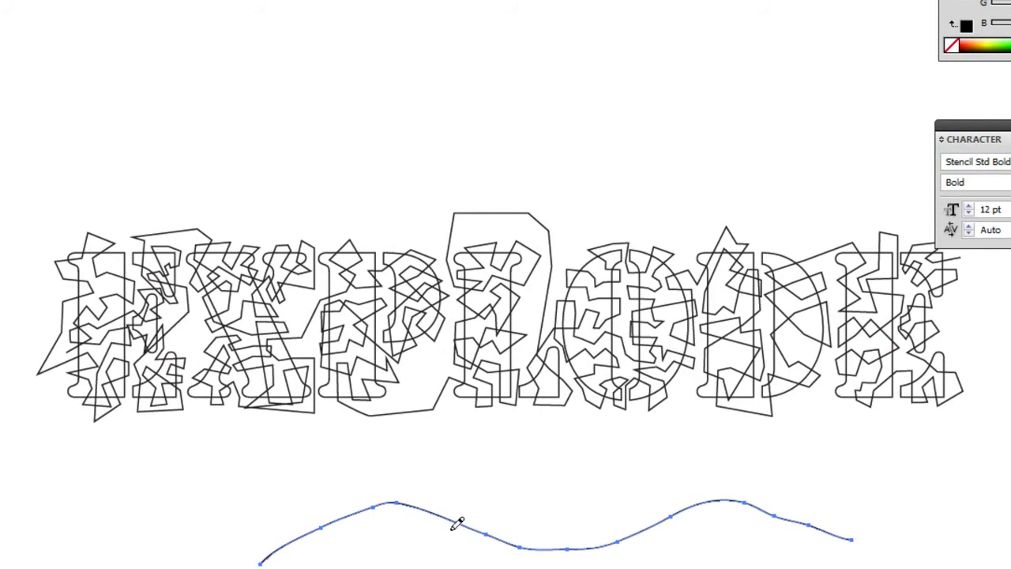
key("ctrl+z")
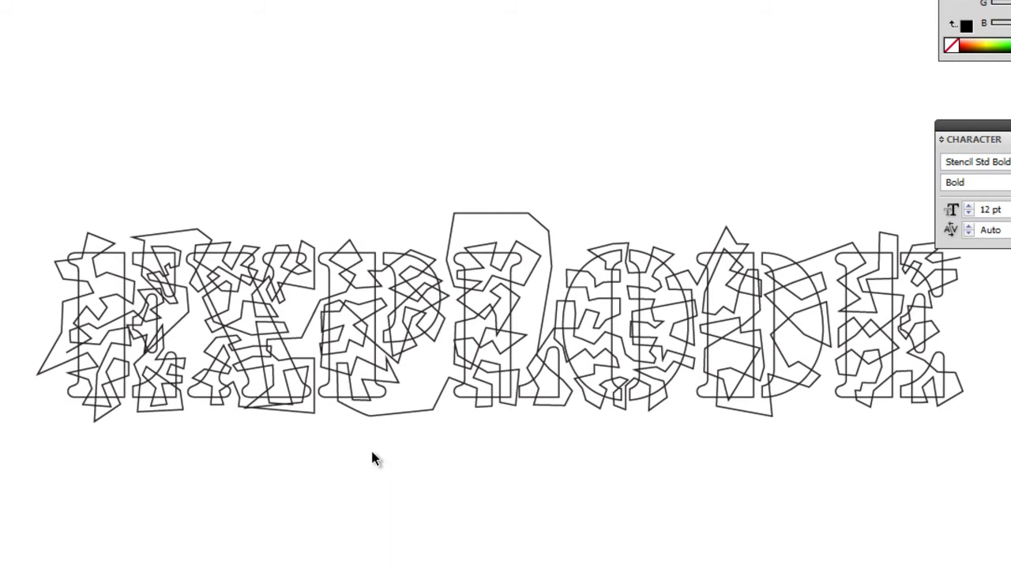
Select the jagged crack line over the lettering and use it to split the letters with Divide Objects Below.
left_click(412, 415)
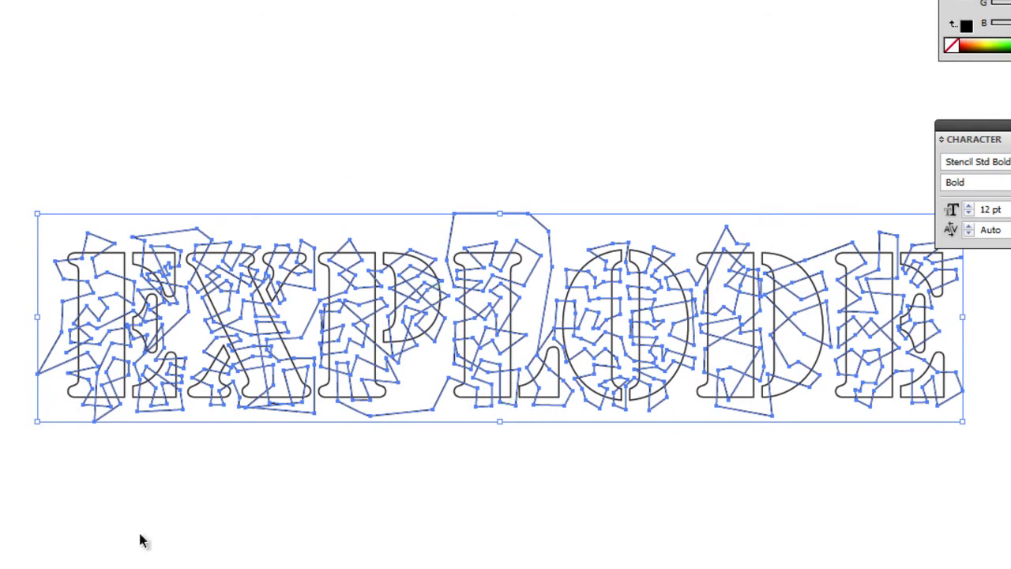
left_click(83, 16)
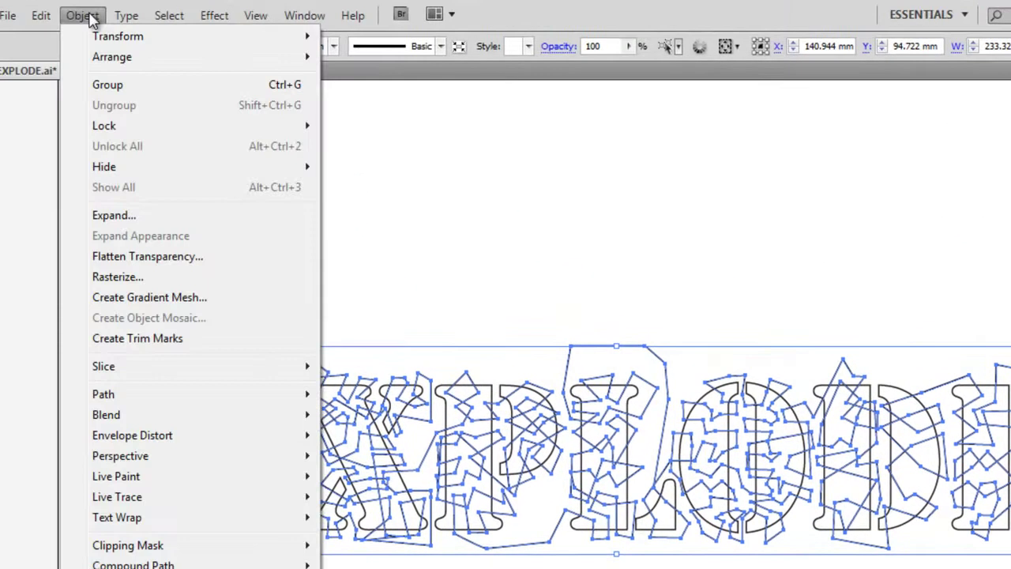
mouse_move(219, 395)
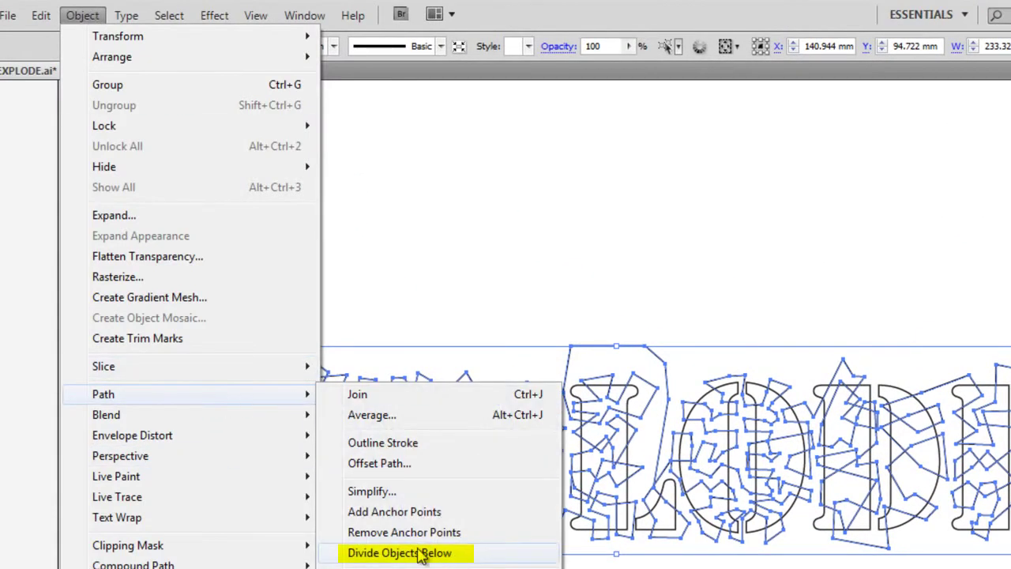
left_click(399, 553)
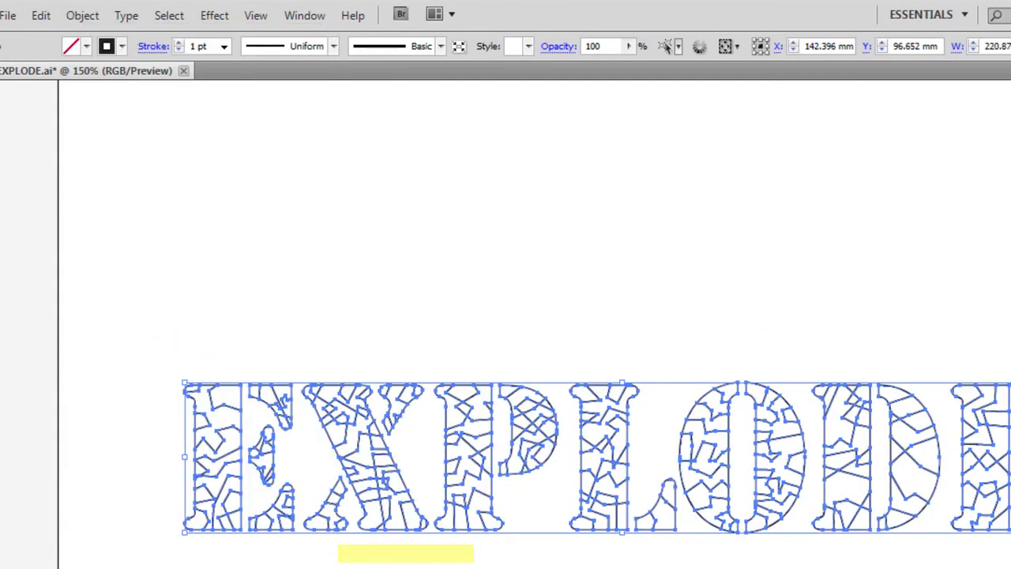
left_click(476, 526)
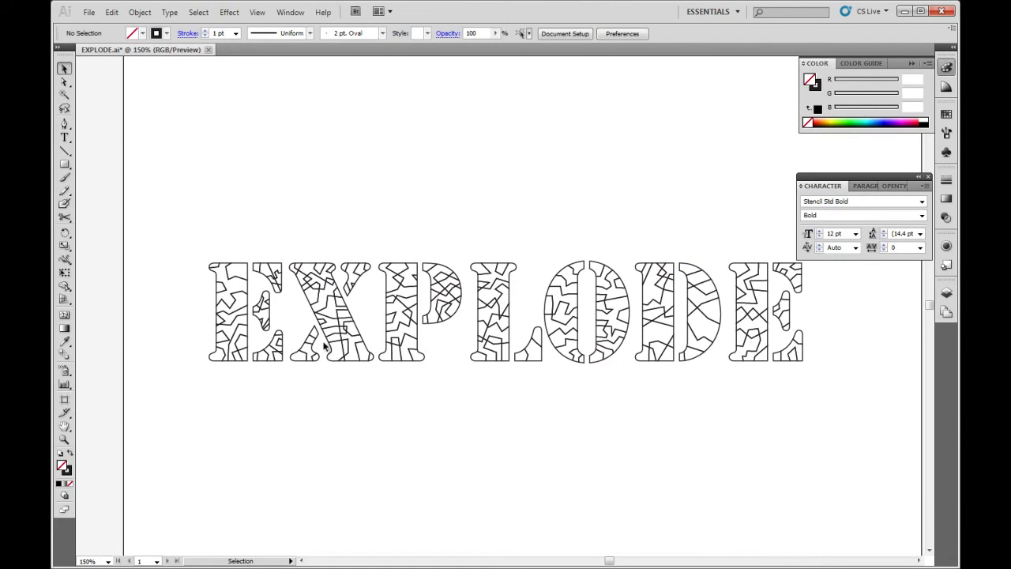
Save the fractured lettering as EXPLODE.ai in the AI folder inside houdini10.0, using the Adobe Illustrator format.
left_click(90, 11)
left_click(131, 163)
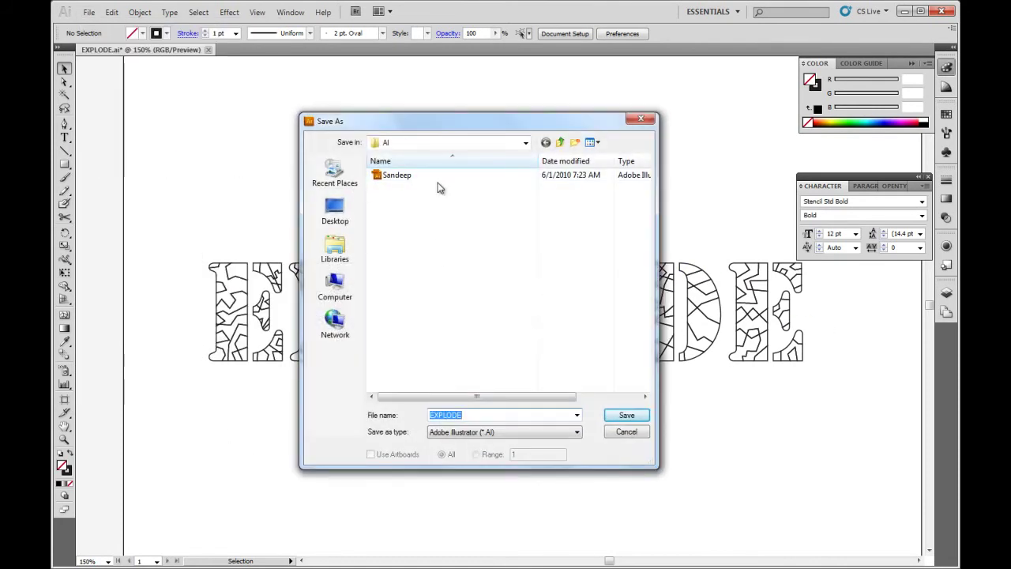
left_click(446, 142)
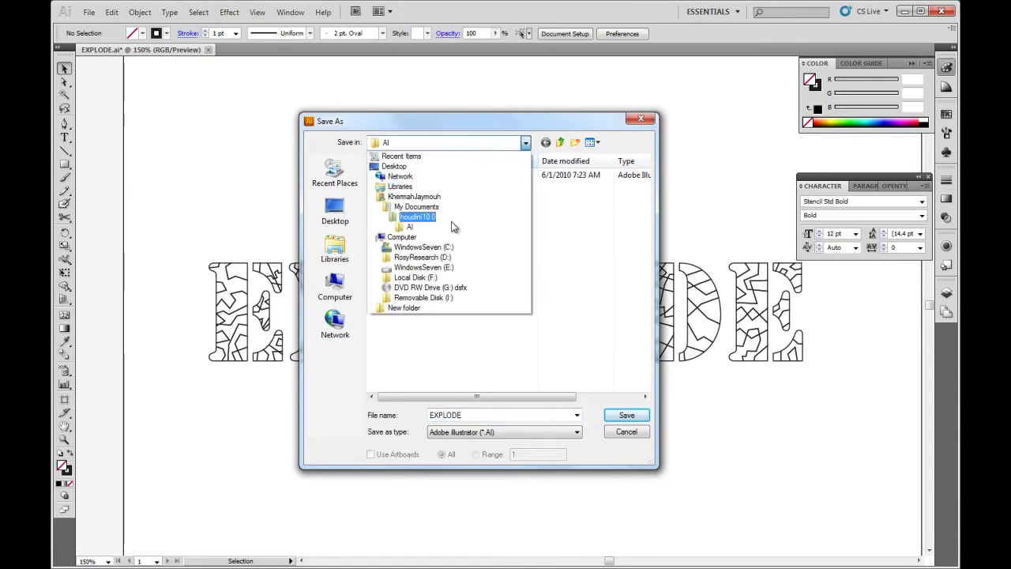
left_click(465, 353)
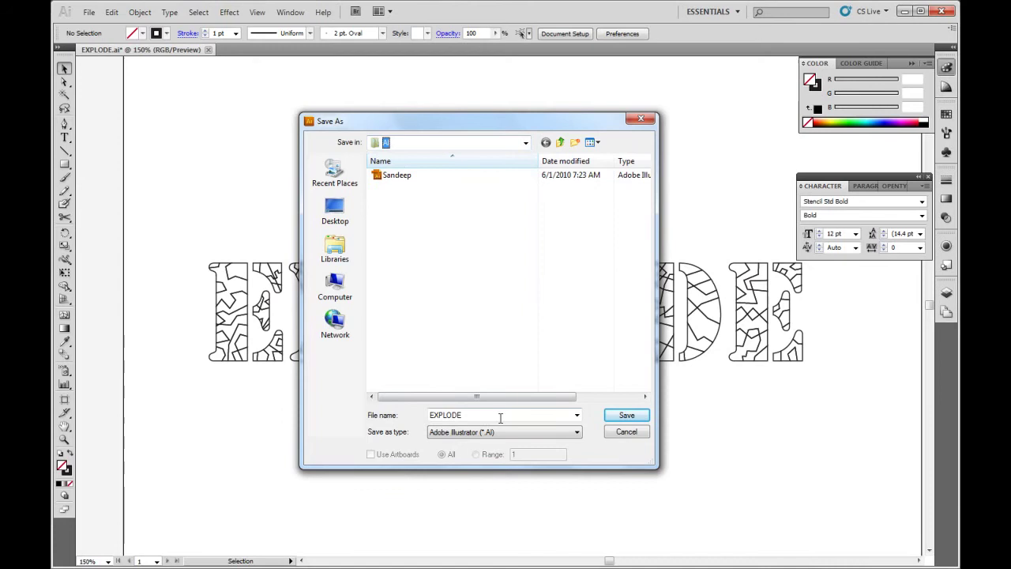
left_click(628, 417)
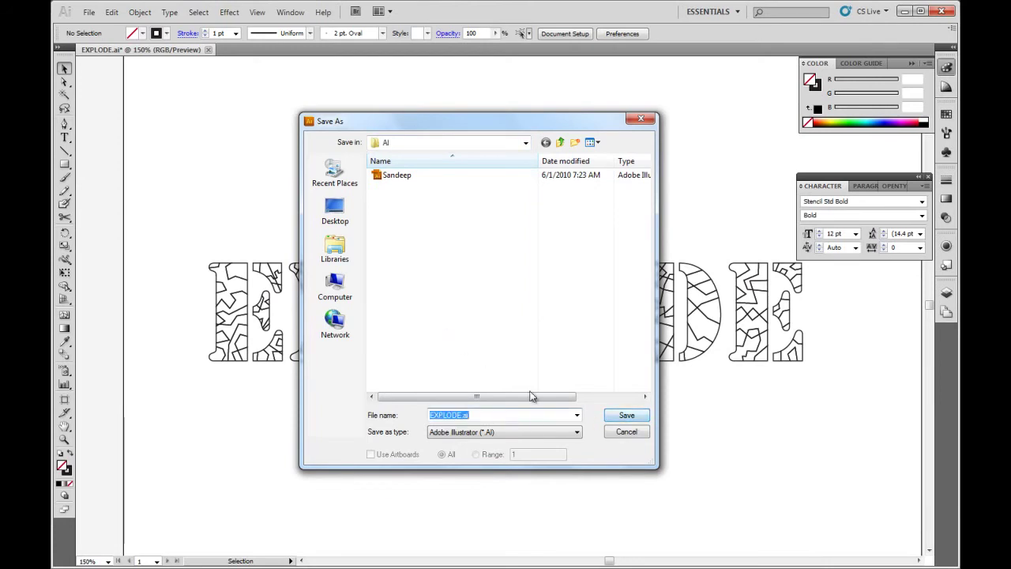
left_click(627, 415)
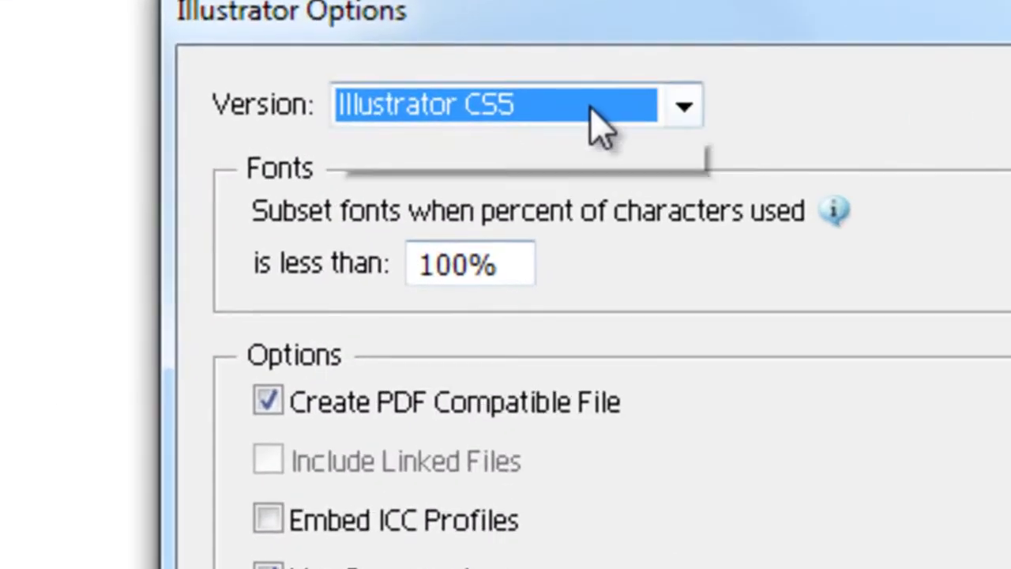
Set the saved file's version to the legacy Illustrator 8 format and accept the Illustrator options.
left_click(590, 106)
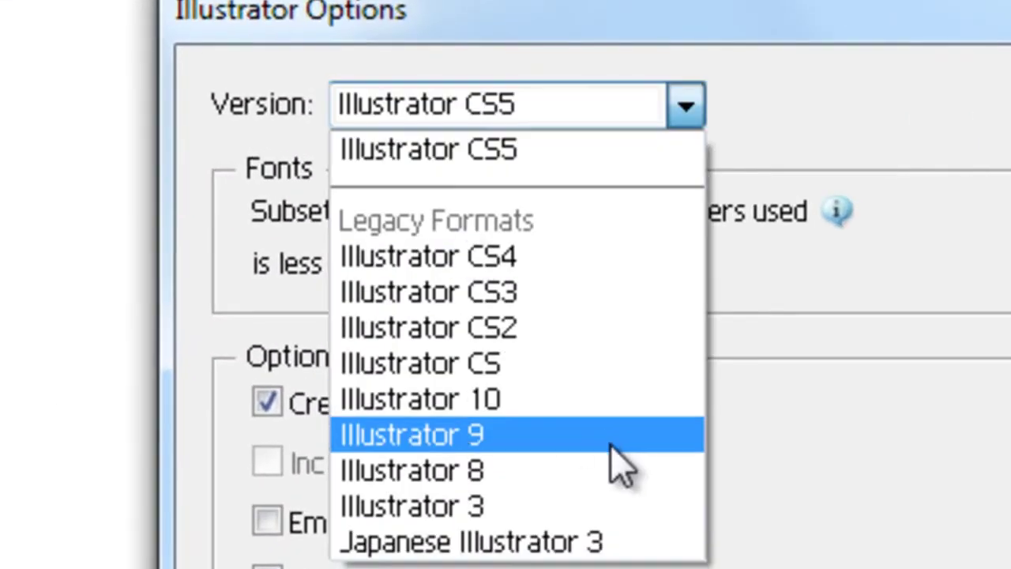
left_click(517, 476)
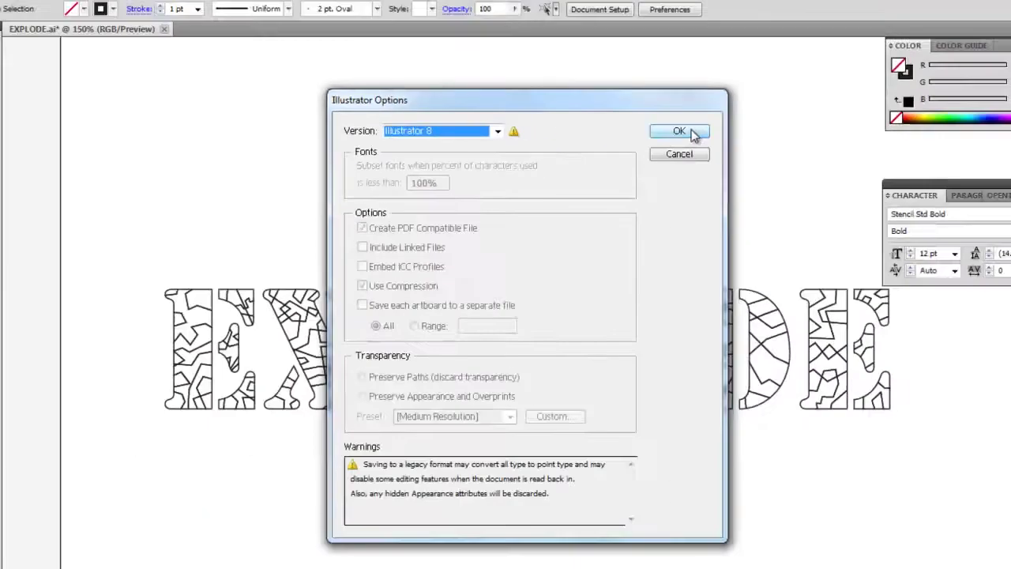
left_click(688, 132)
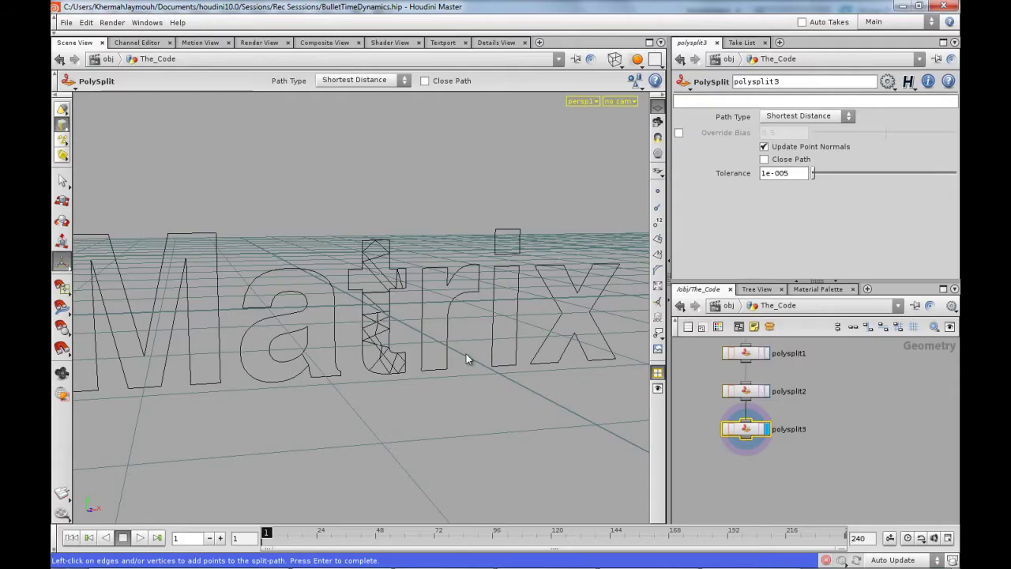
Switch to Houdini and examine the Matrix lettering, including the PolySplit cuts on the letter t.
left_click_drag(449, 338, 400, 339, "alt")
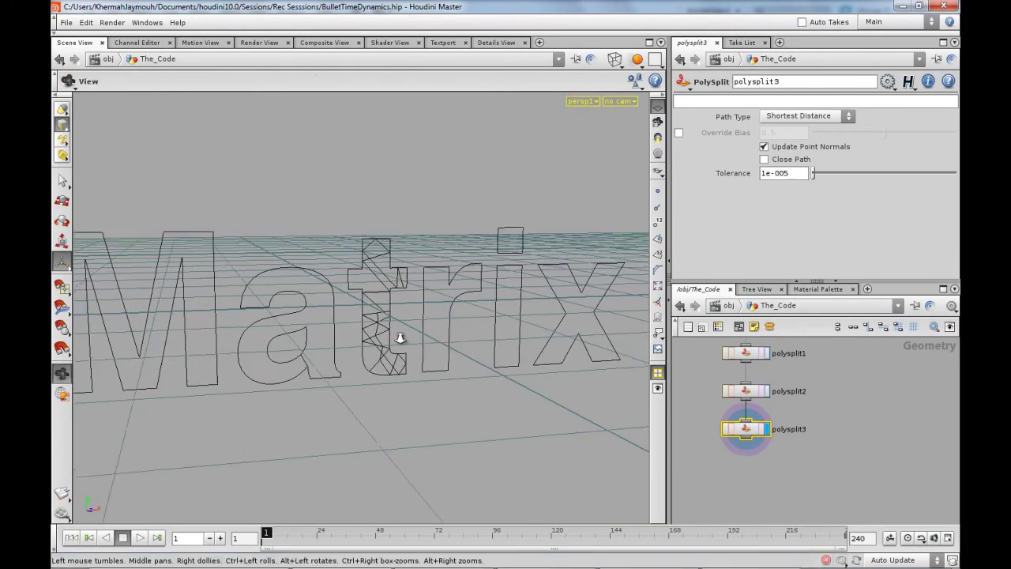
right_click_drag(400, 339, 365, 429, "alt")
left_click_drag(545, 384, 528, 383, "alt")
right_click_drag(402, 379, 199, 331)
key("Return")
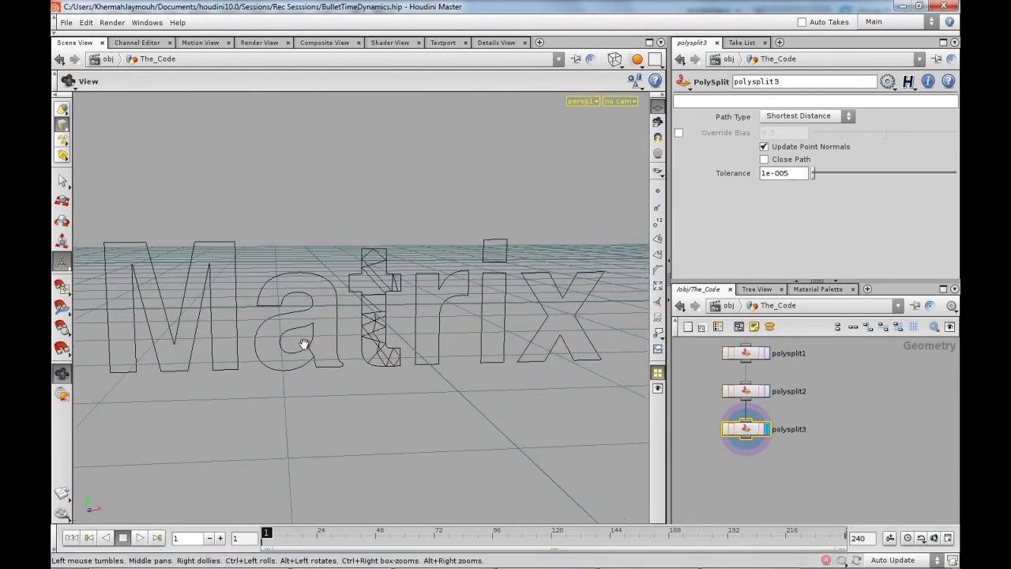
right_click_drag(304, 345, 404, 355, "alt")
left_click_drag(404, 355, 406, 350, "alt")
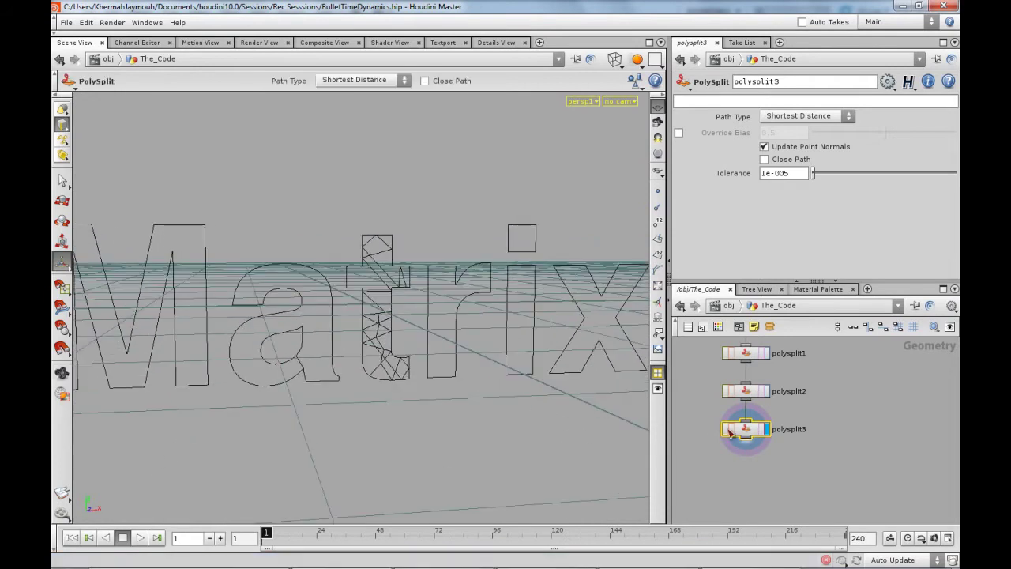
Add a File node to The_Code network, beside the chain of PolySplit nodes.
middle_click_drag(828, 429, 783, 413)
key("Tab")
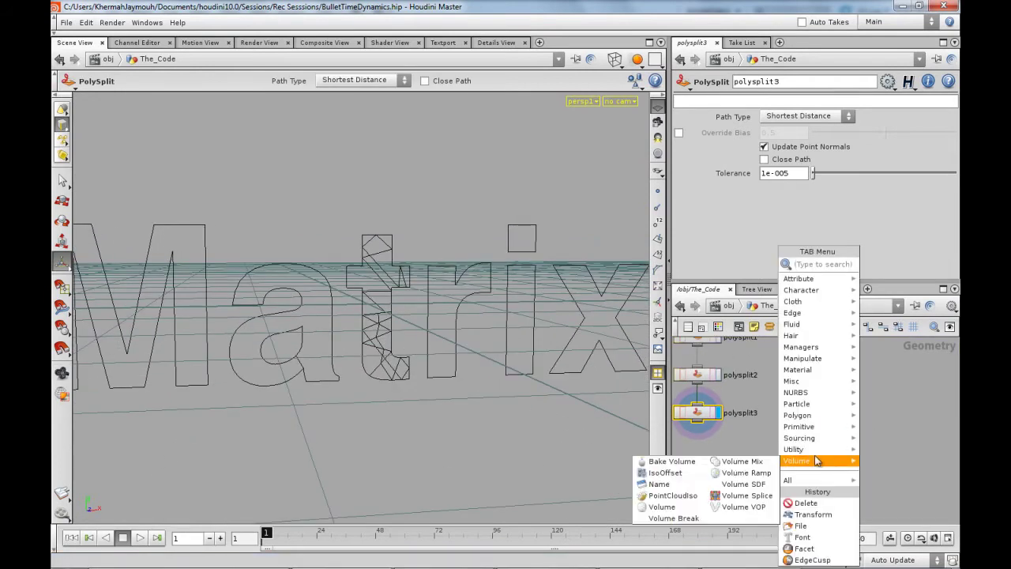
mouse_move(821, 438)
left_click(641, 520)
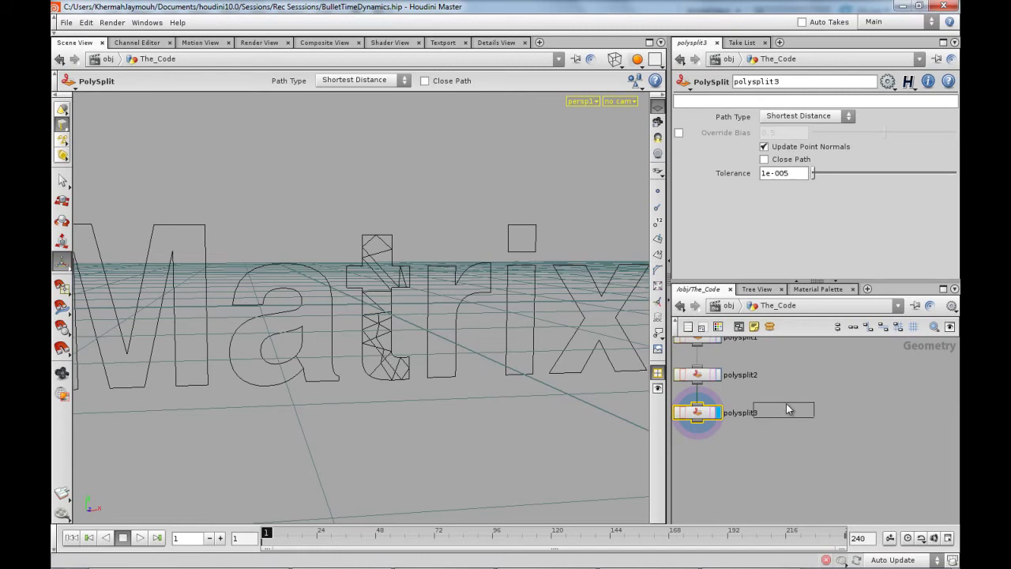
left_click(826, 389)
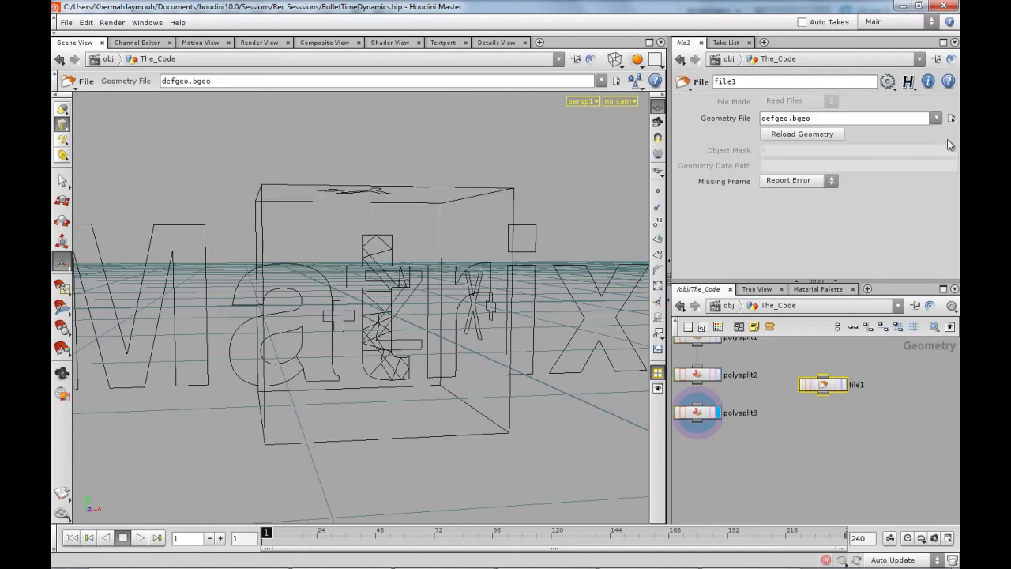
Load $HOME/houdini10.0/AI/EXPLODE.ai as the File node's geometry and bring the imported lettering into view.
left_click(951, 118)
double_click(578, 168)
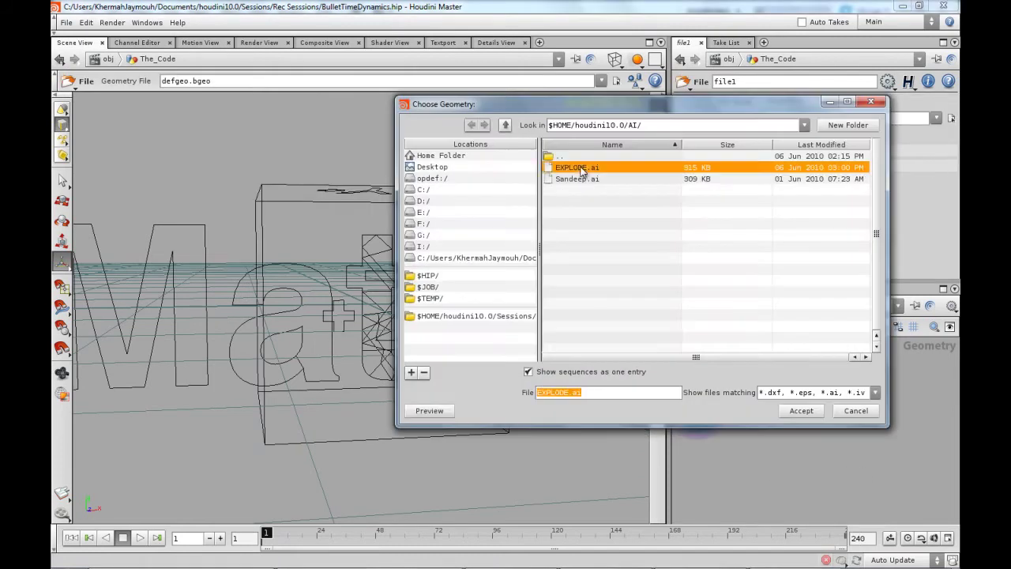
key("Escape")
left_click_drag(472, 303, 451, 322)
Add a Transform node below the File node, taking the imported lettering as its input.
middle_click_drag(822, 425, 791, 433)
scroll(792, 436, "up", 4)
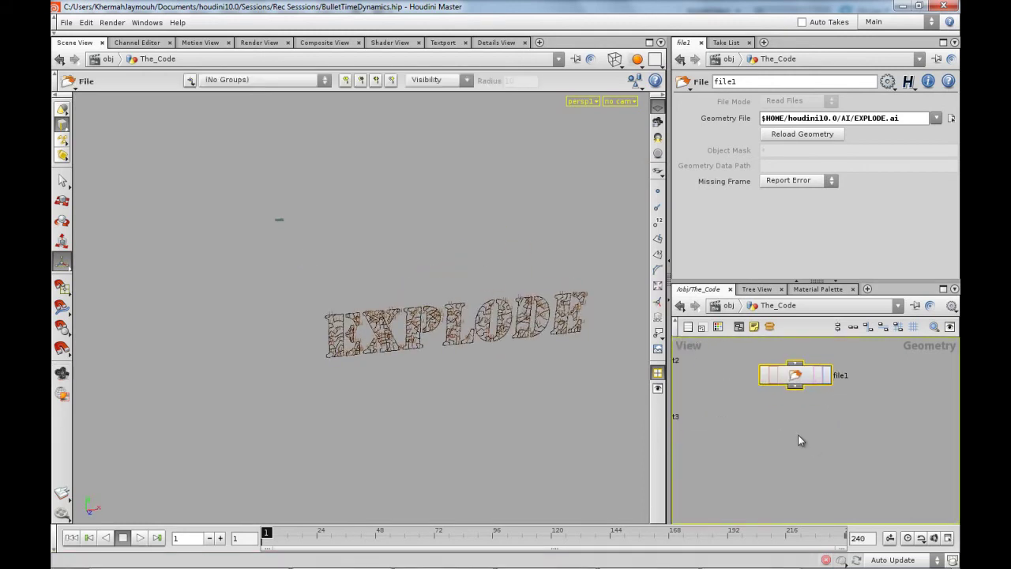
key("Tab")
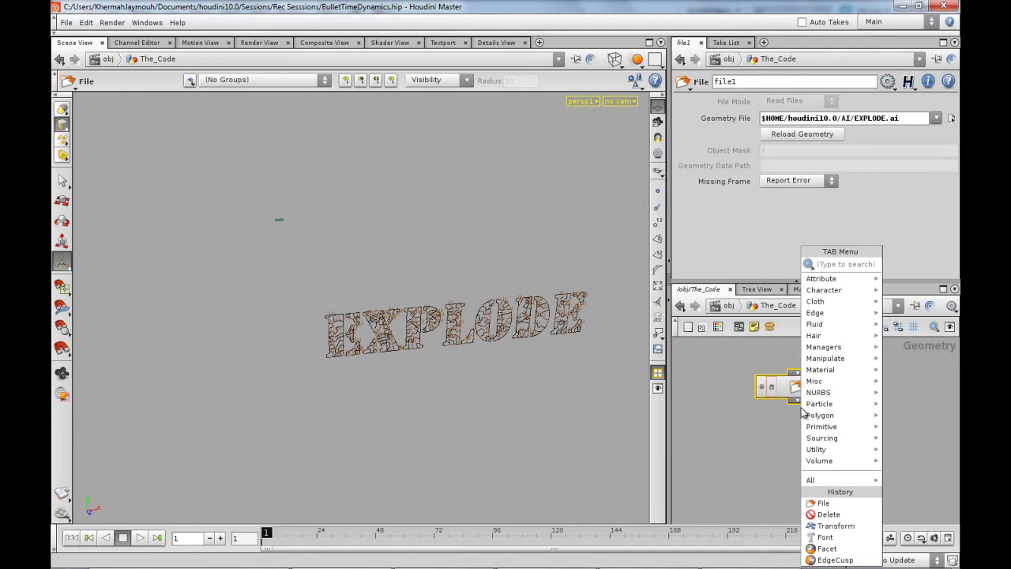
type("e")
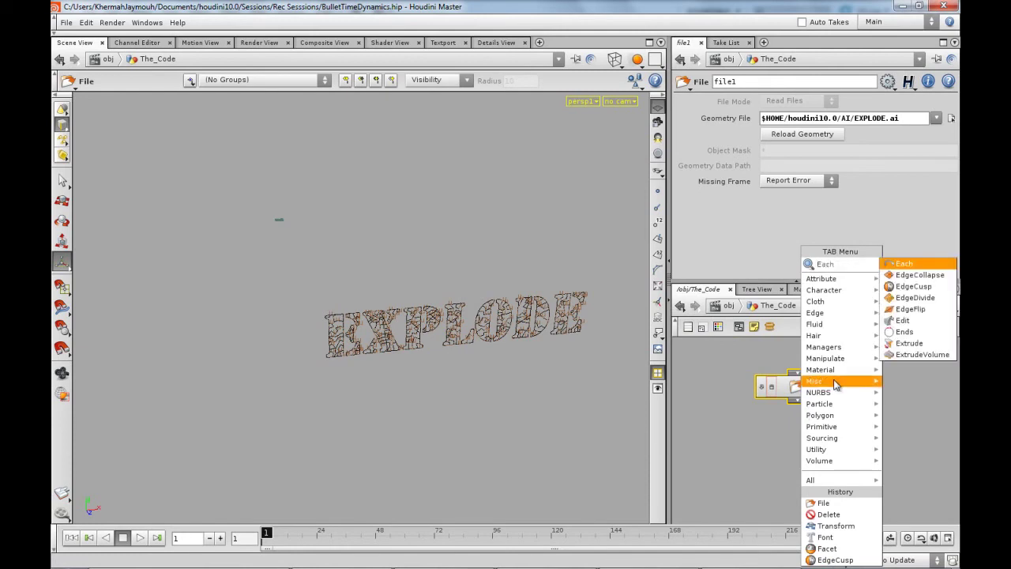
mouse_move(825, 359)
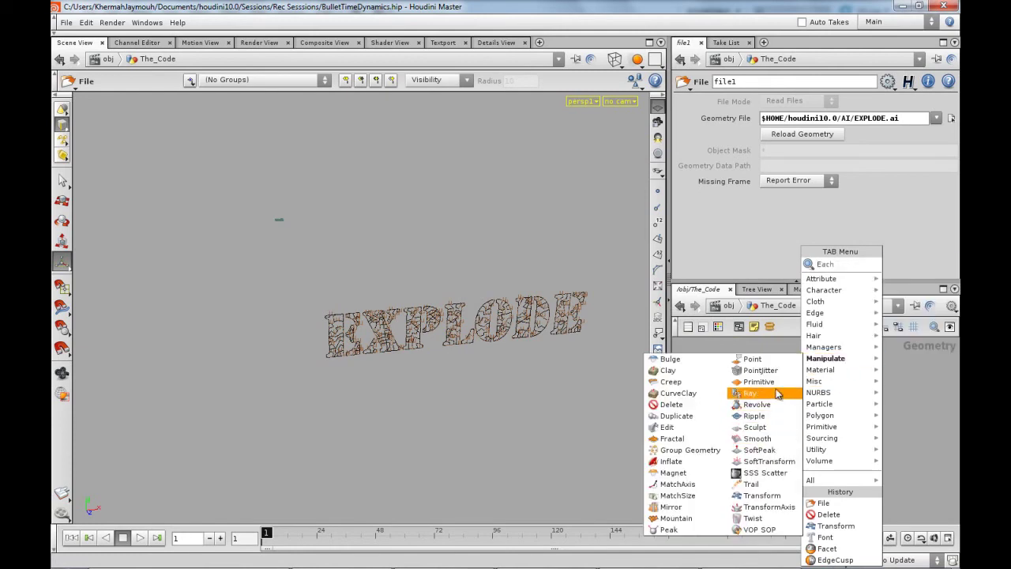
left_click(762, 494)
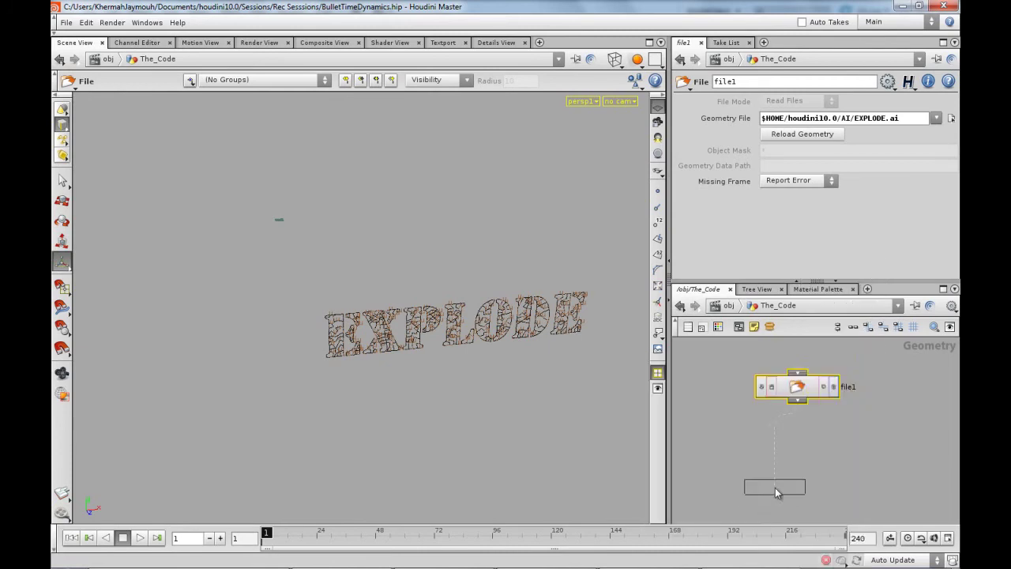
left_click(800, 436)
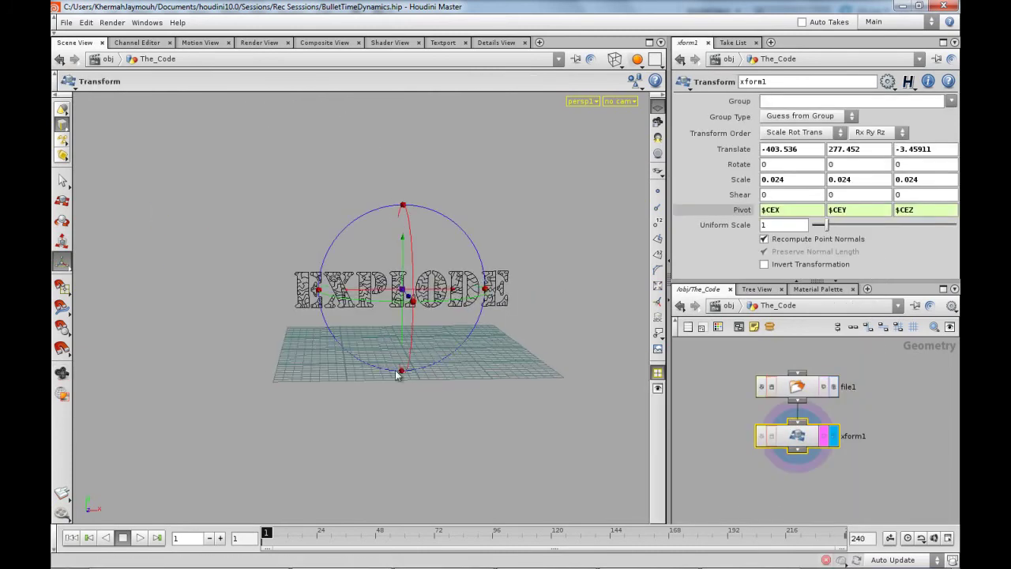
Switch the viewport to shaded display and clear the node selection to view the fractured EXPLODE lettering up close.
left_click_drag(233, 354, 356, 379, "alt")
key("shift+w")
right_click_drag(323, 374, 384, 374, "alt")
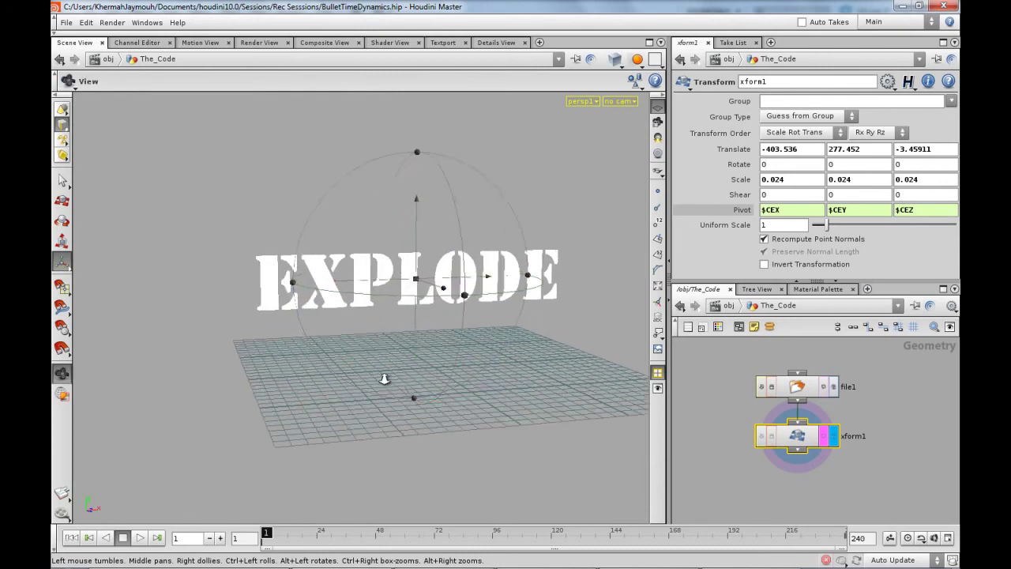
key("s")
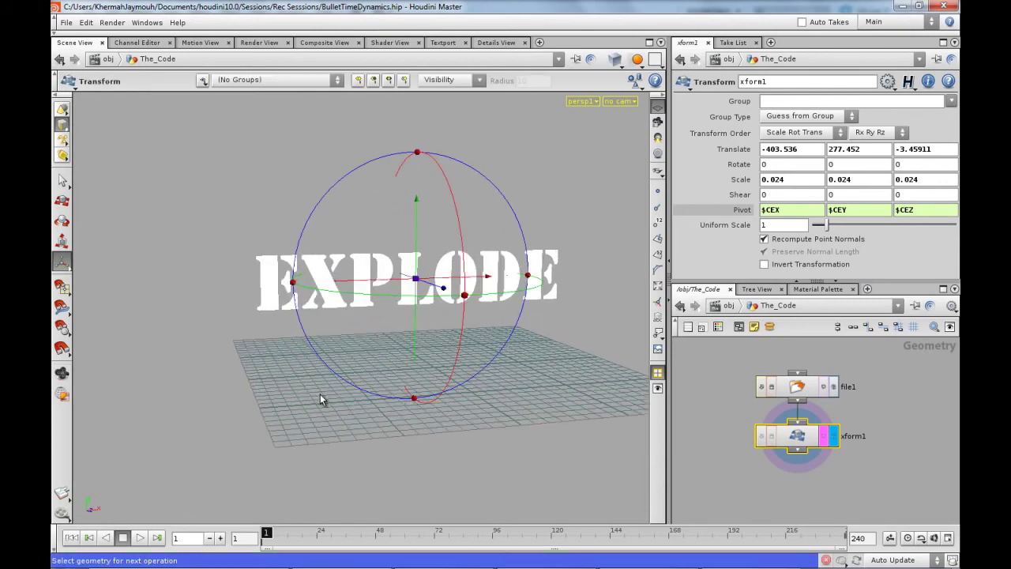
left_click(697, 433)
mouse_move(443, 375)
left_mouse_down("alt")
mouse_move(349, 398)
mouse_move(517, 443)
mouse_move(483, 453)
mouse_move(463, 444)
mouse_move(462, 373)
left_mouse_up("alt")
mouse_move(462, 374)
right_mouse_down("alt")
mouse_move(558, 374)
mouse_move(474, 369)
right_mouse_up("alt")
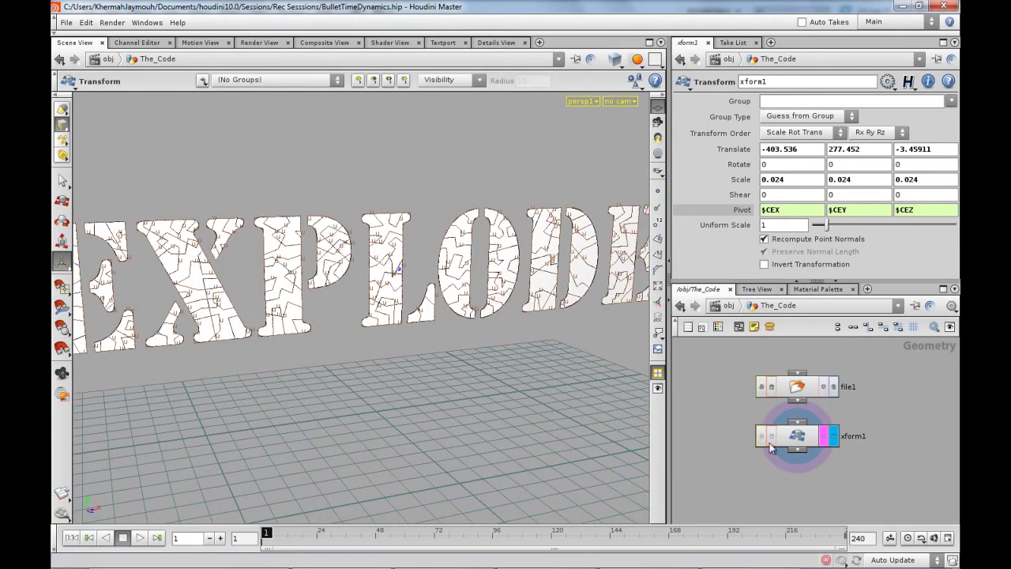
Check the Transform node's geometry information for its primitive type and point count.
middle_click(800, 433)
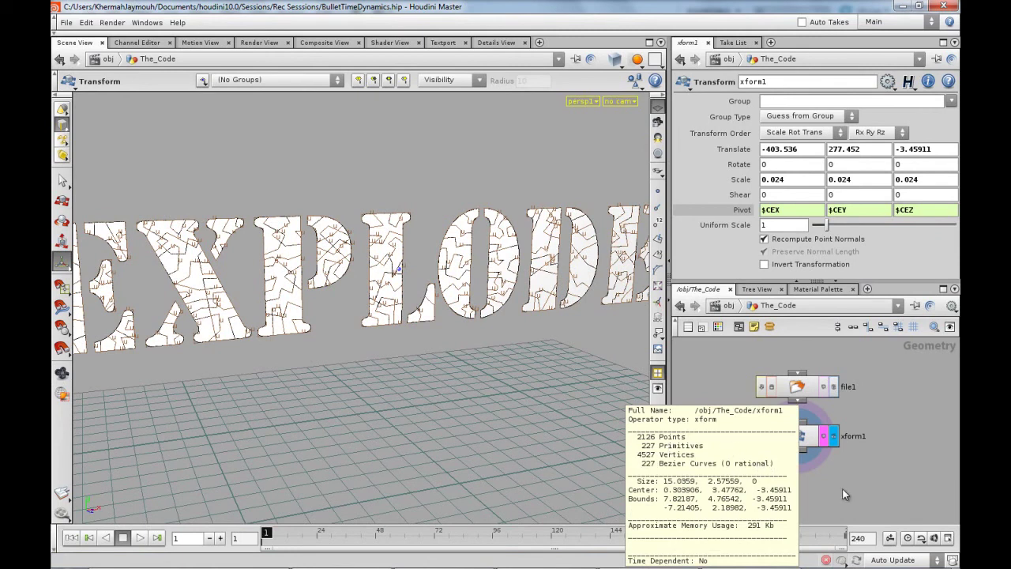
middle_click_drag(777, 488, 770, 464, "alt")
right_click_drag(608, 415, 553, 413, "alt")
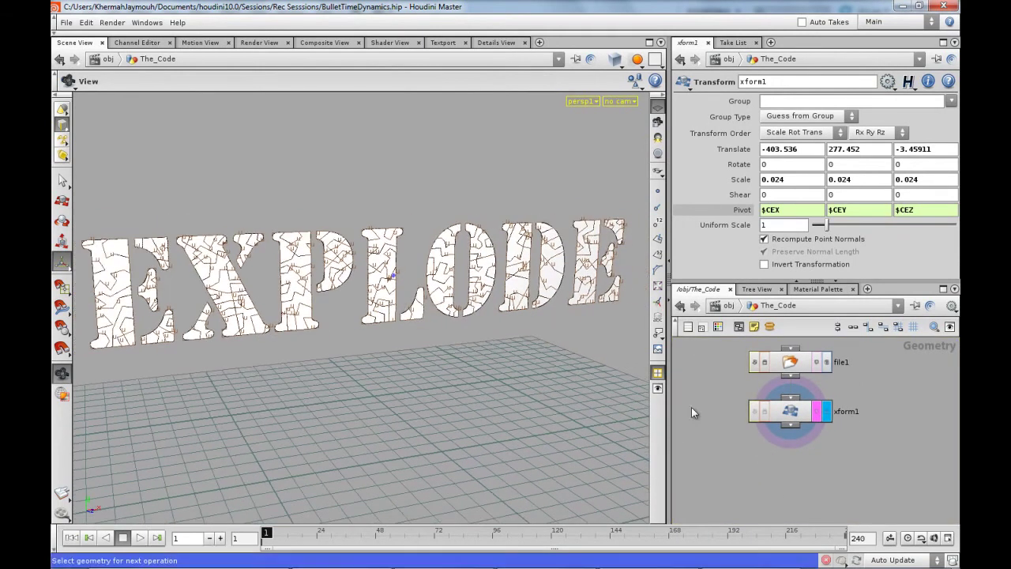
Add a Convert node below the Transform node to turn the curves into polygons, and display its output.
mouse_move(783, 444)
middle_mouse_down("alt")
mouse_move(781, 418)
mouse_move(779, 436)
middle_mouse_up("alt")
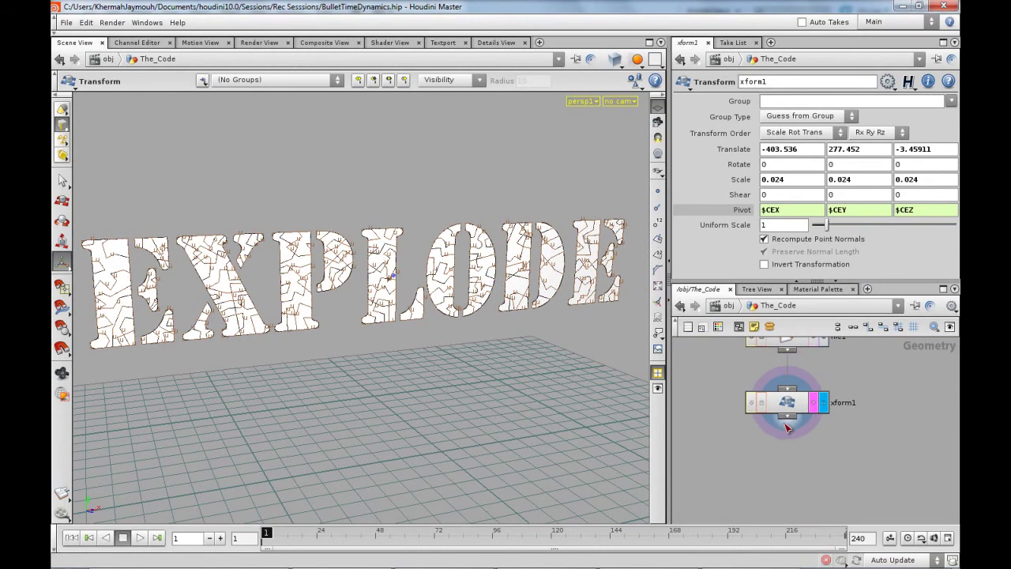
key("Tab")
type("c")
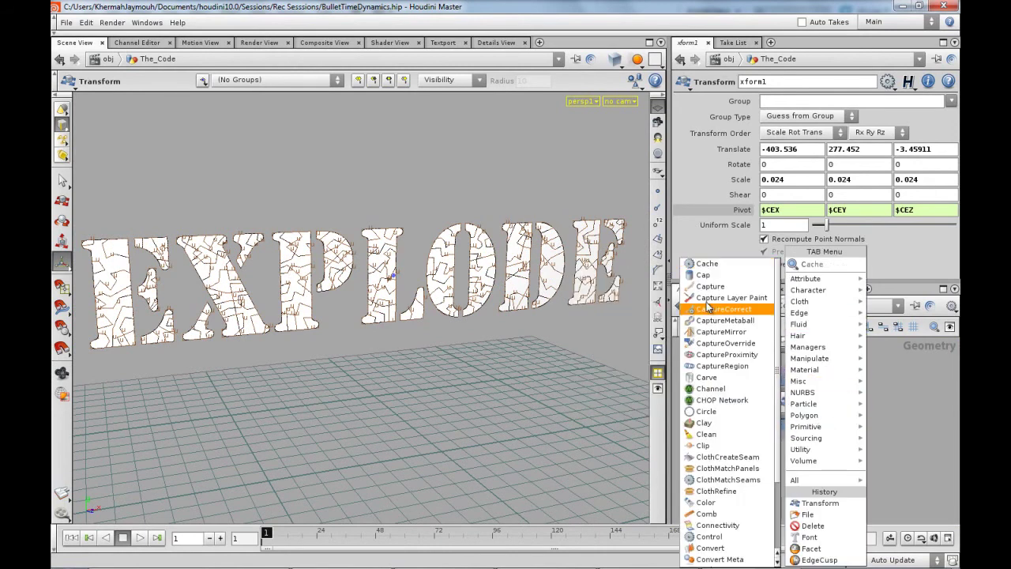
left_click(711, 445)
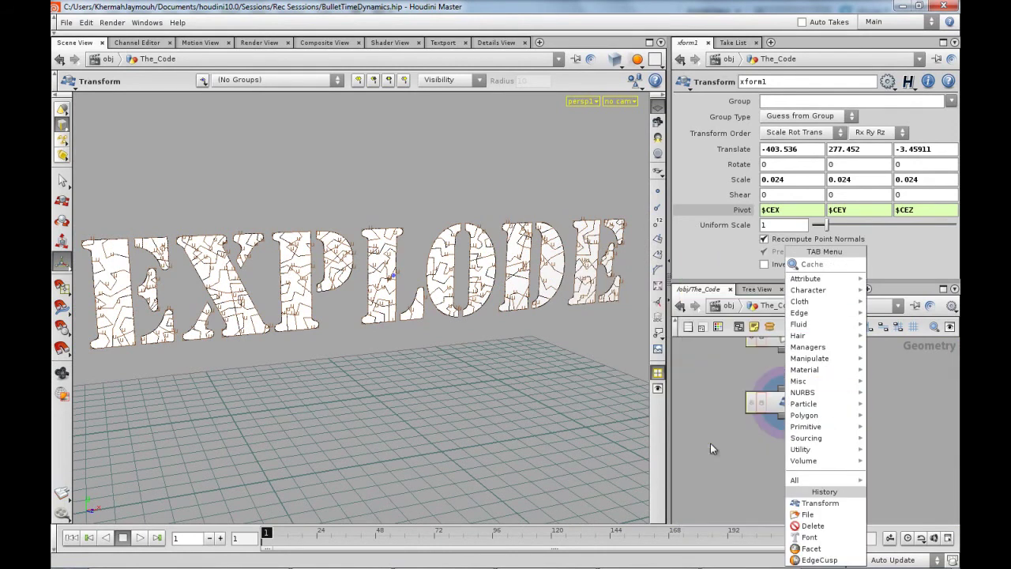
type("co")
left_click(893, 308)
left_click(806, 461)
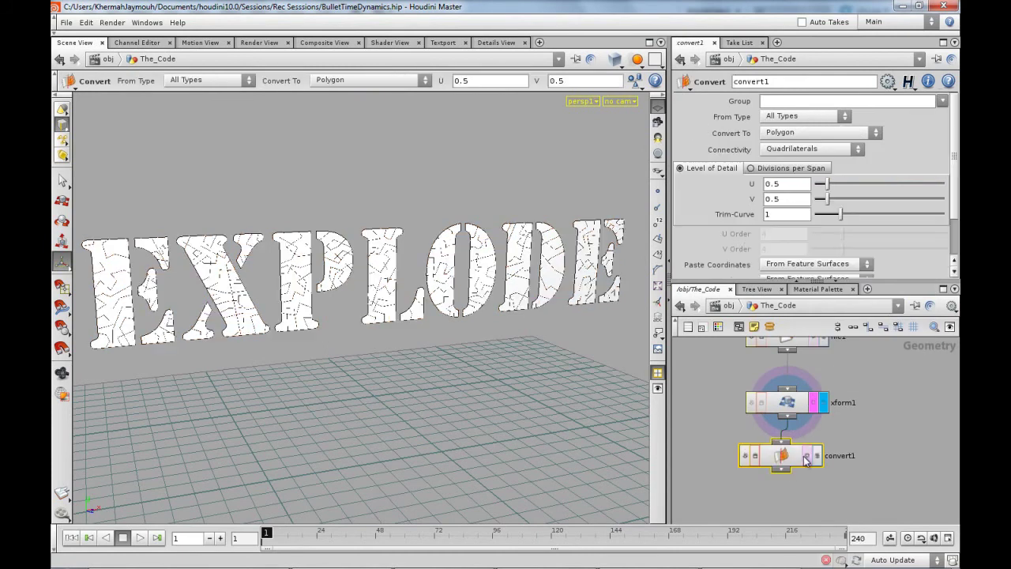
left_click(816, 461)
Compare the geometry information of the Convert and Transform nodes and inspect the converted lettering.
middle_click(777, 468)
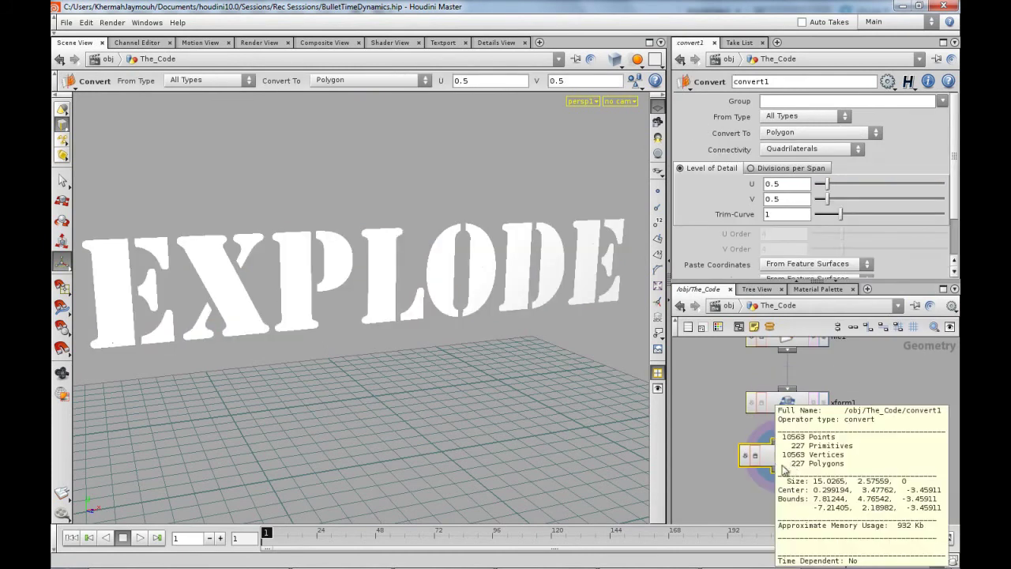
middle_click(793, 407)
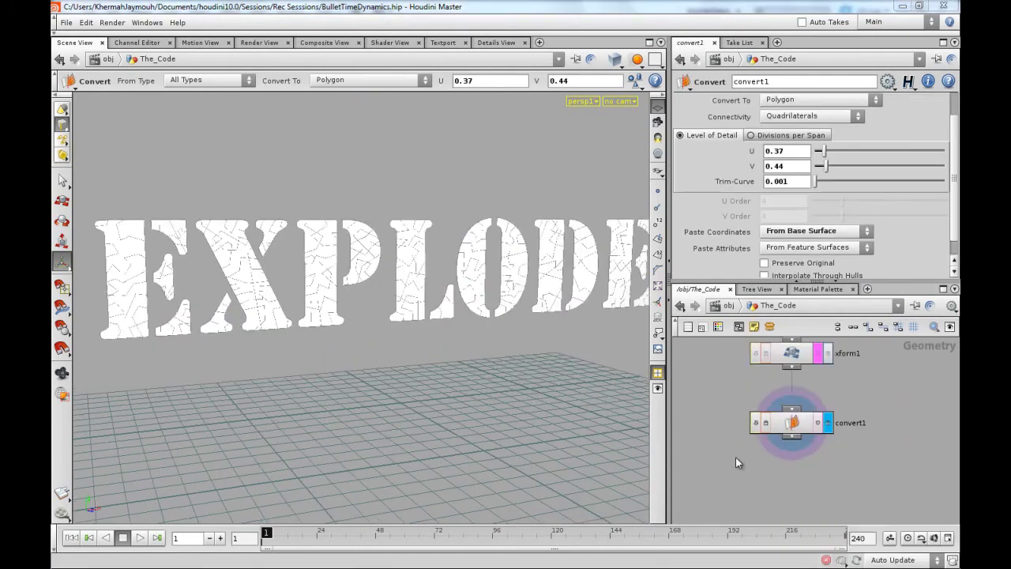
right_click_drag(384, 378, 386, 384, "alt")
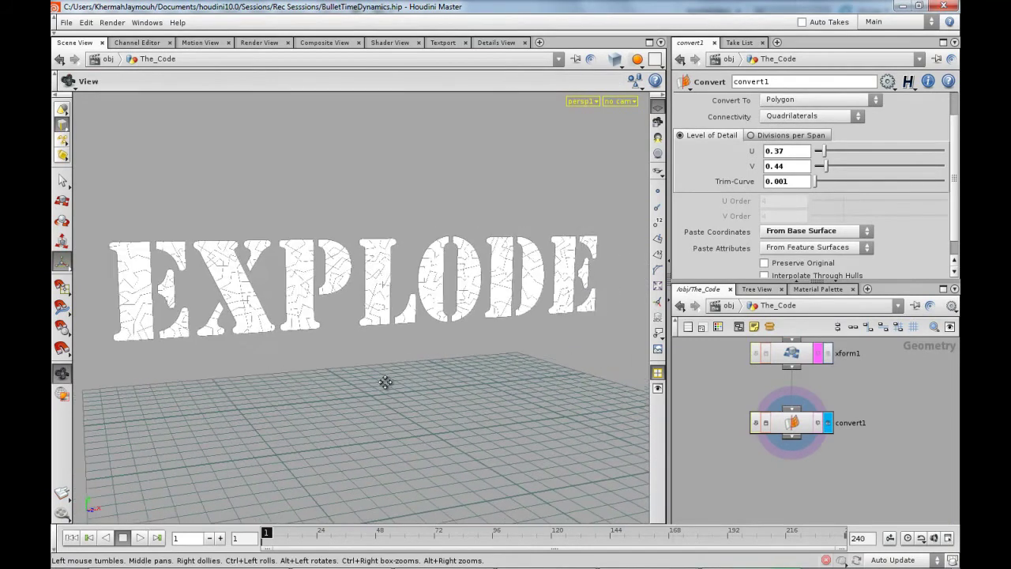
middle_click(786, 427)
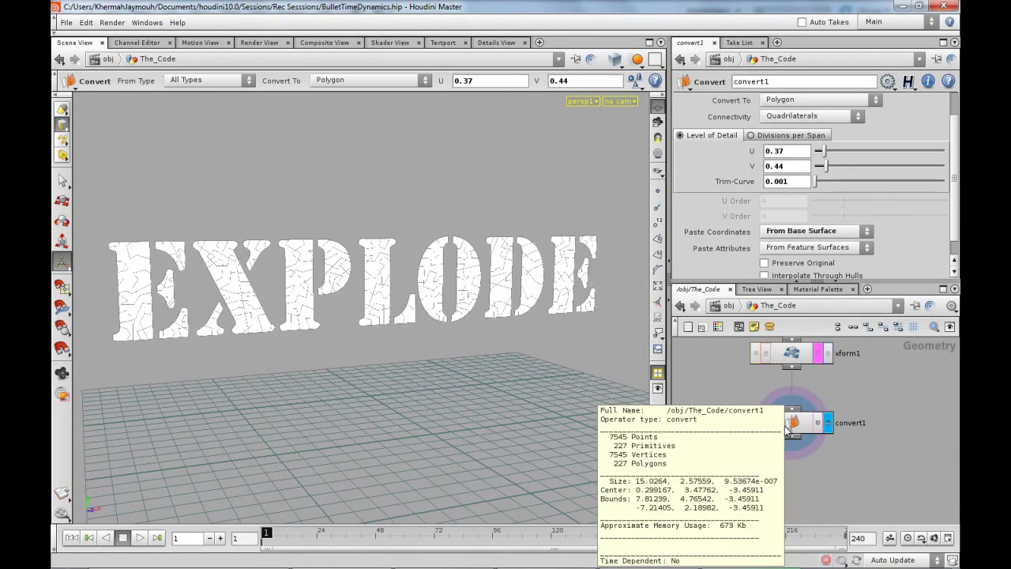
right_click_drag(808, 448, 773, 461, "alt")
middle_click_drag(774, 461, 764, 421, "alt")
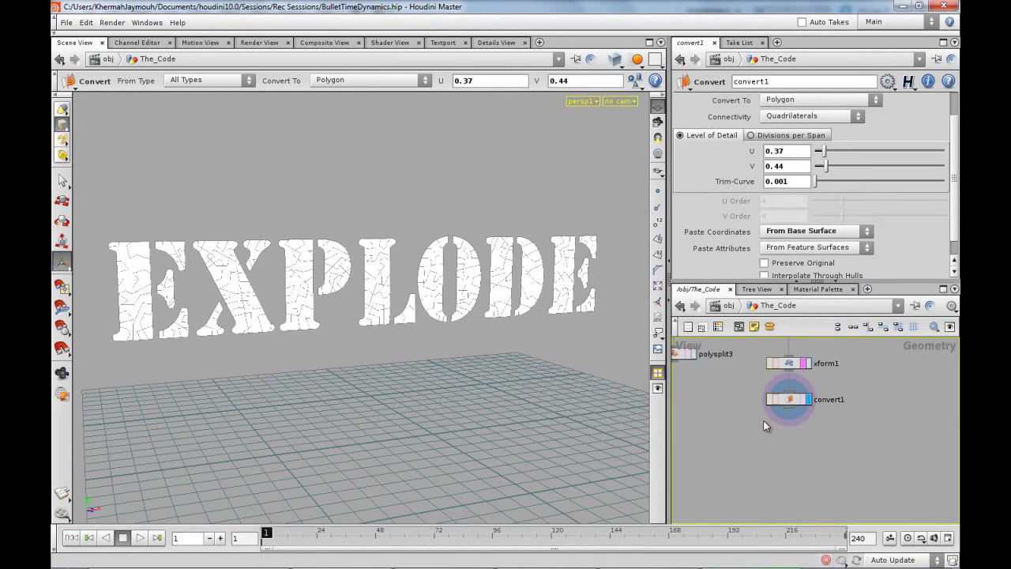
Add an AttribCreate node below the Convert node and display its output.
left_click_drag(499, 370, 443, 353, "alt")
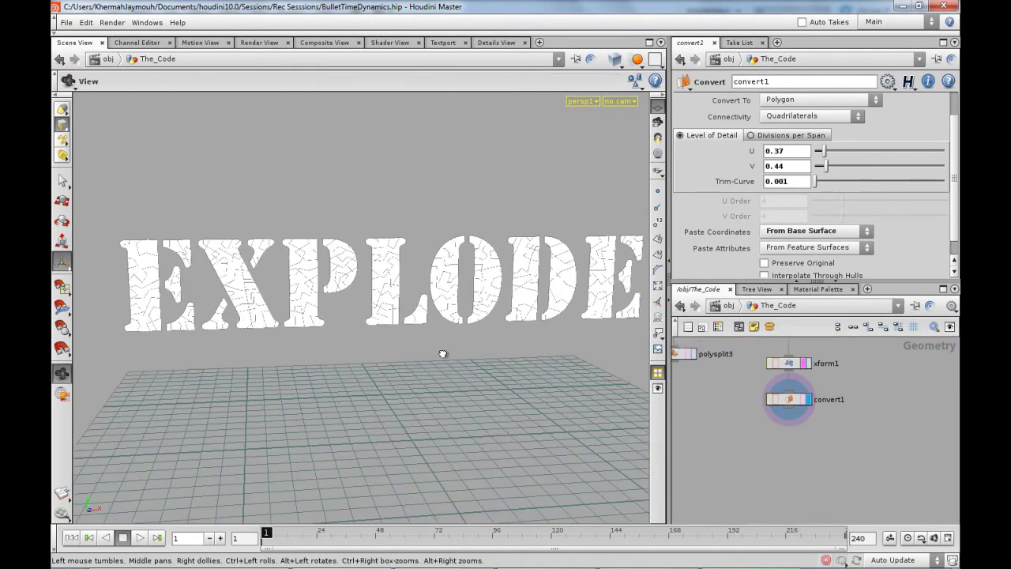
scroll(790, 446, "up", 4)
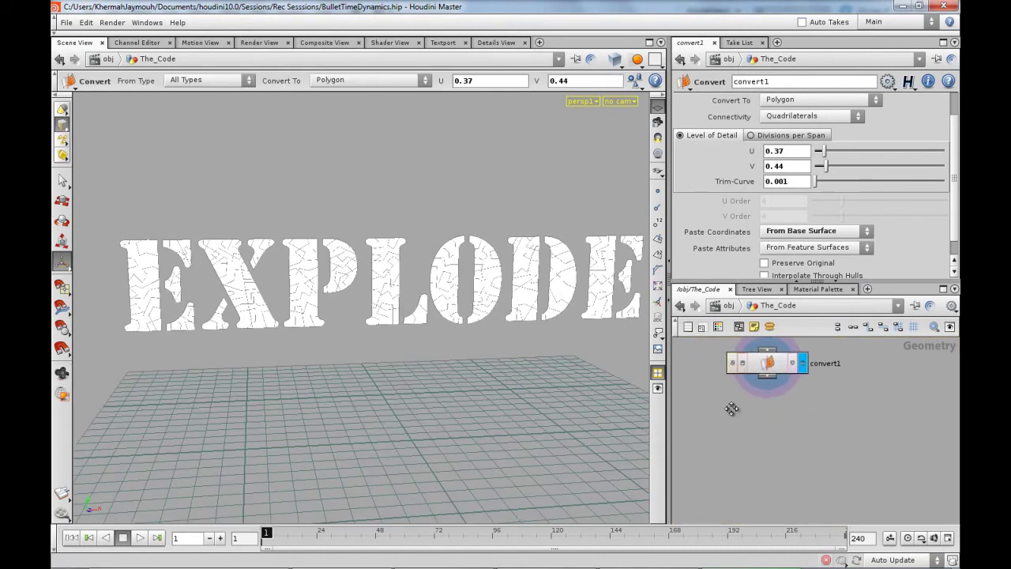
key("Tab")
mouse_move(790, 280)
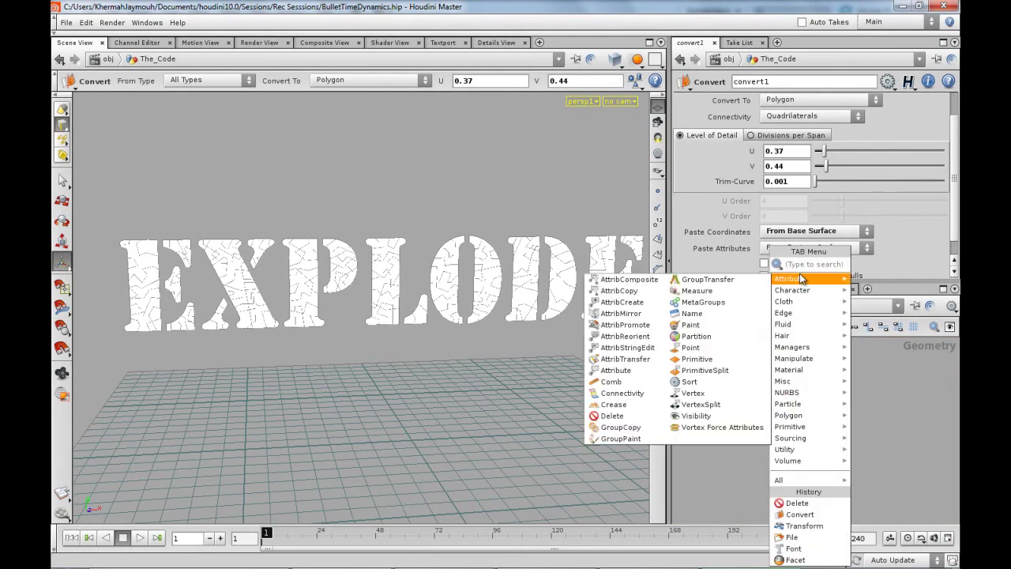
left_click(587, 287)
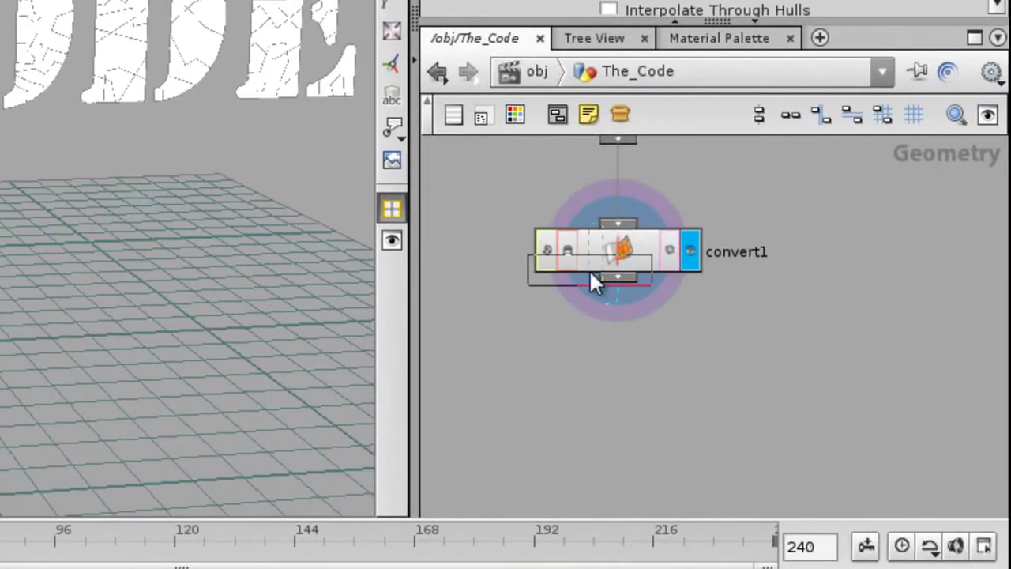
key("Tab")
type("a")
left_click(827, 102)
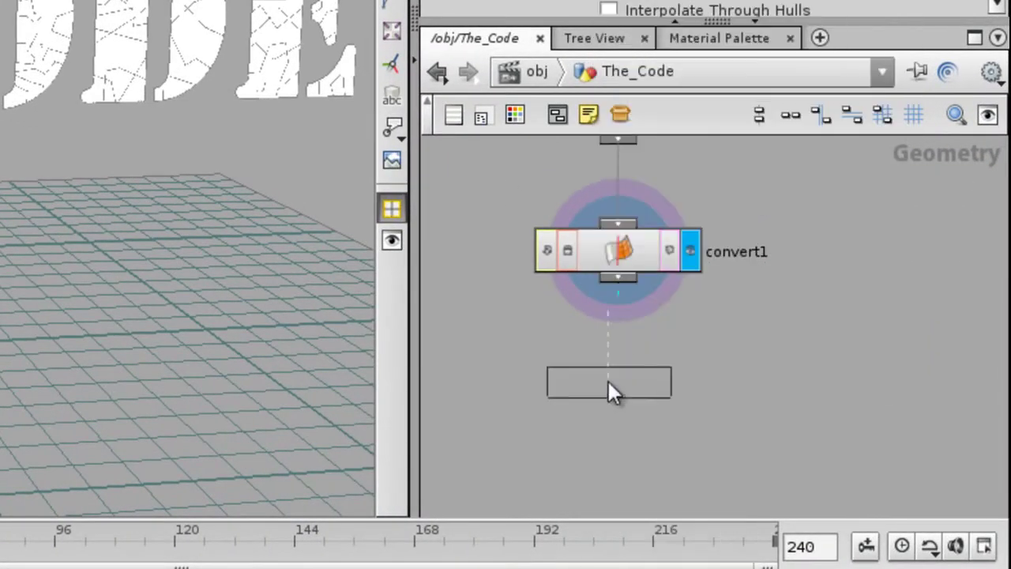
left_click(610, 370)
left_click(681, 358)
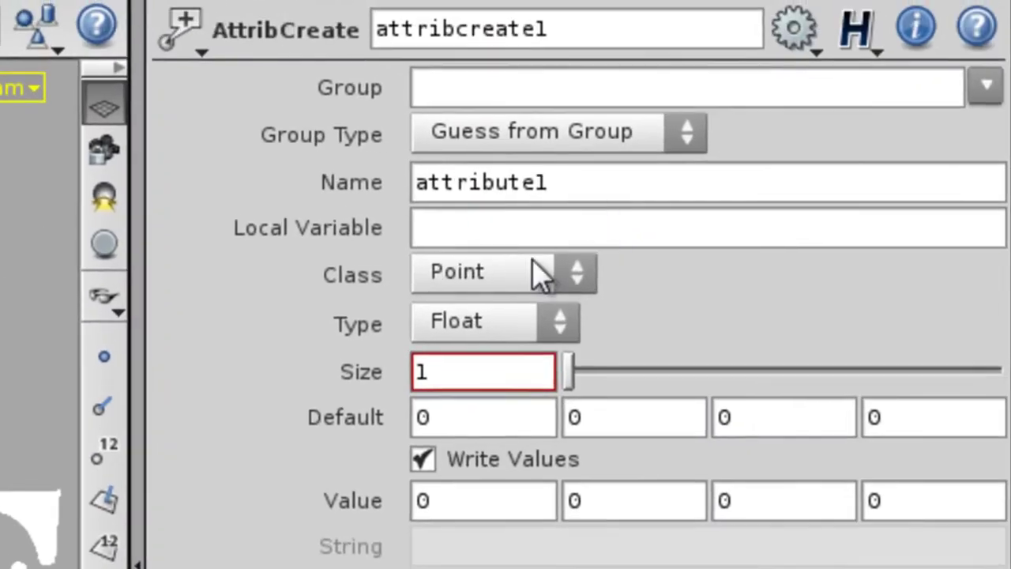
Define a primitive-class attribute named primnum on the AttribCreate node, with $PR as its first value.
left_click(534, 271)
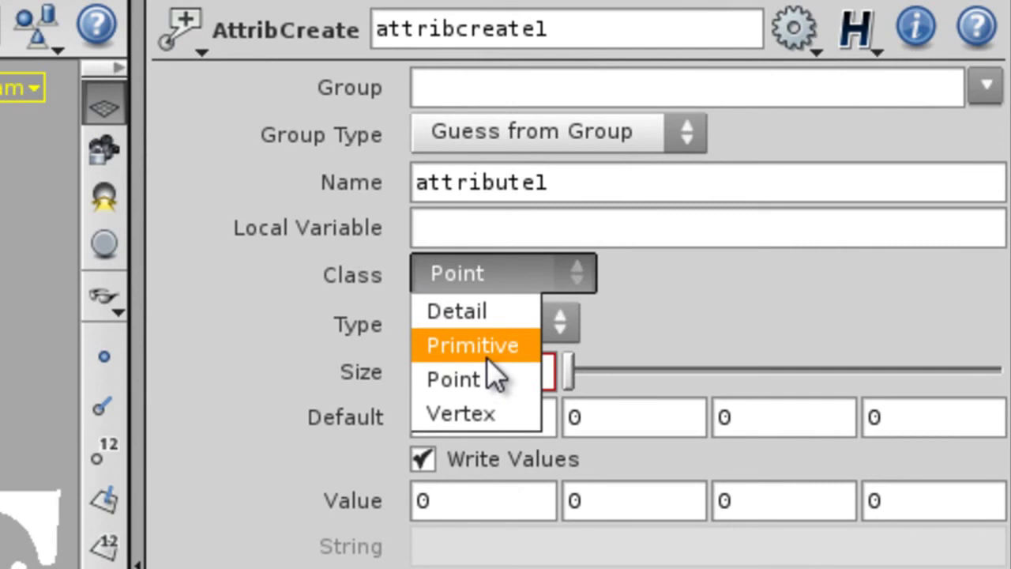
left_click(486, 352)
double_click(512, 190)
type("p")
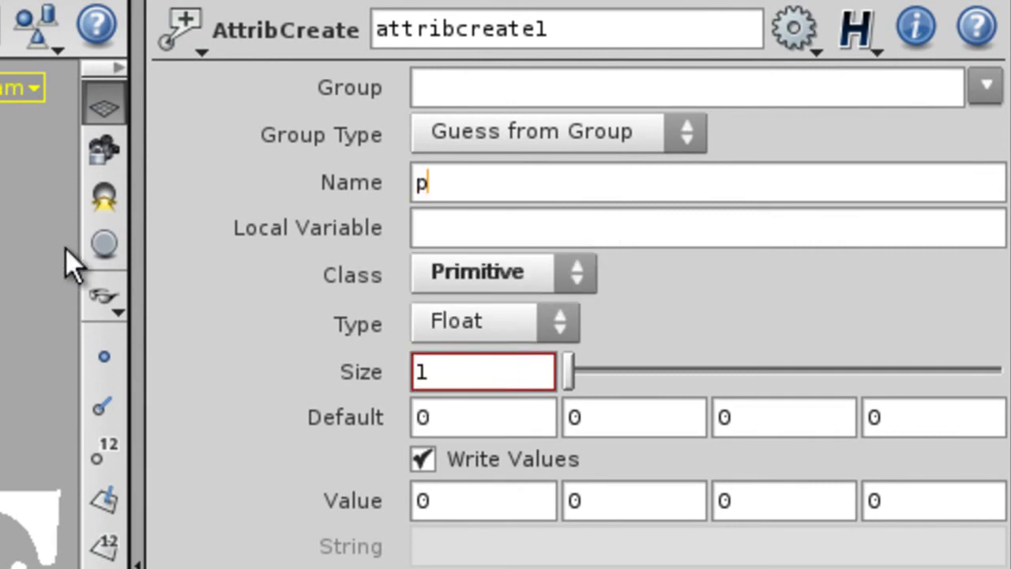
type("rimnum")
key("Return")
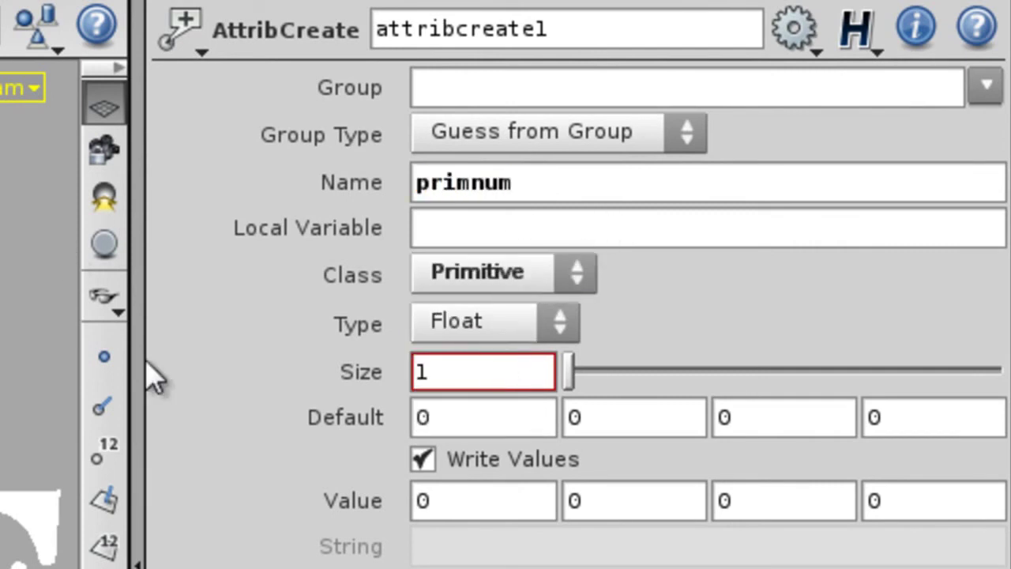
left_click(422, 504)
type("$PR")
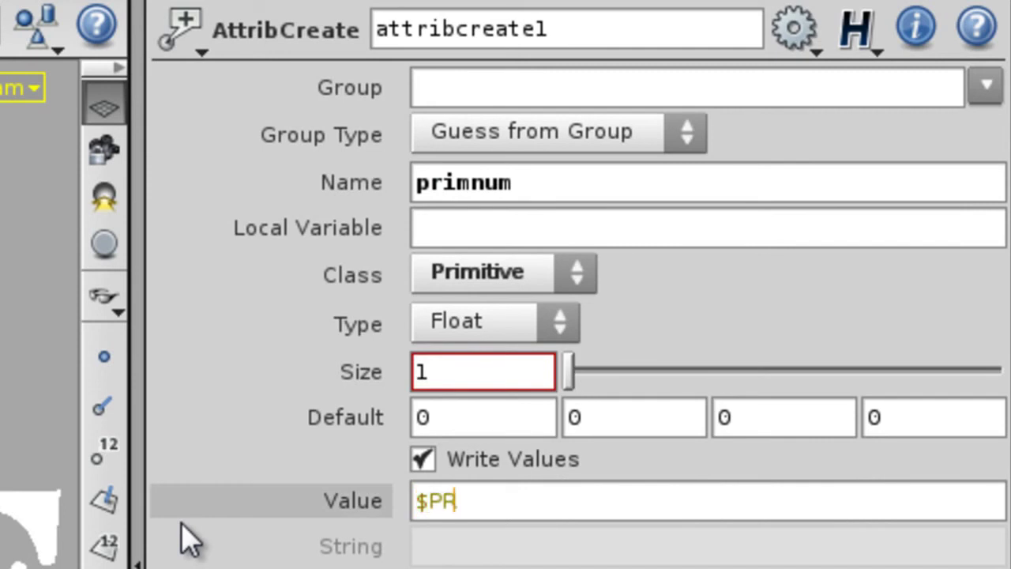
key("Return")
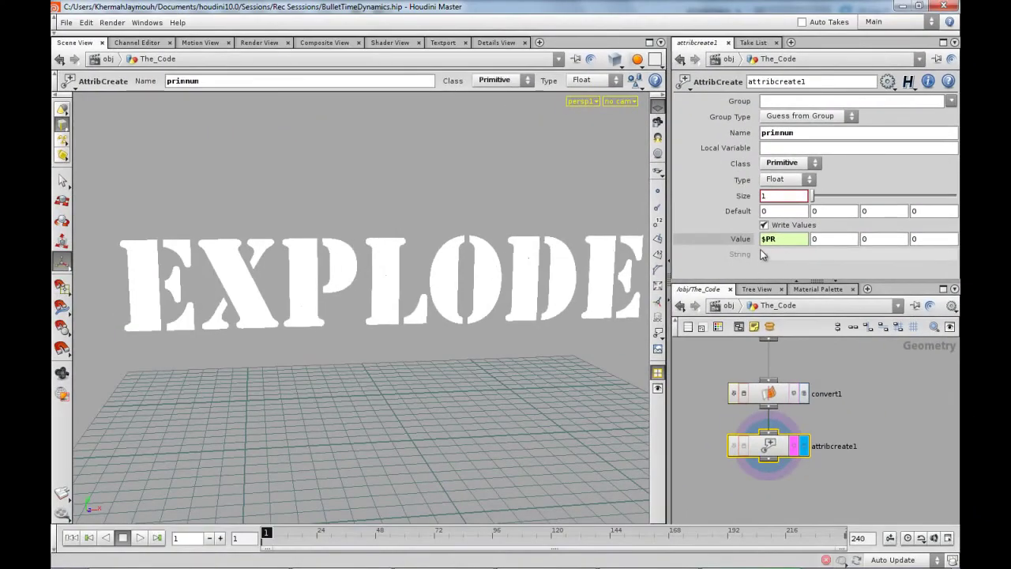
Check the AttribCreate node's geometry information for the primnum attribute and its variable mapping.
middle_click_drag(711, 406, 711, 372)
middle_click(770, 409)
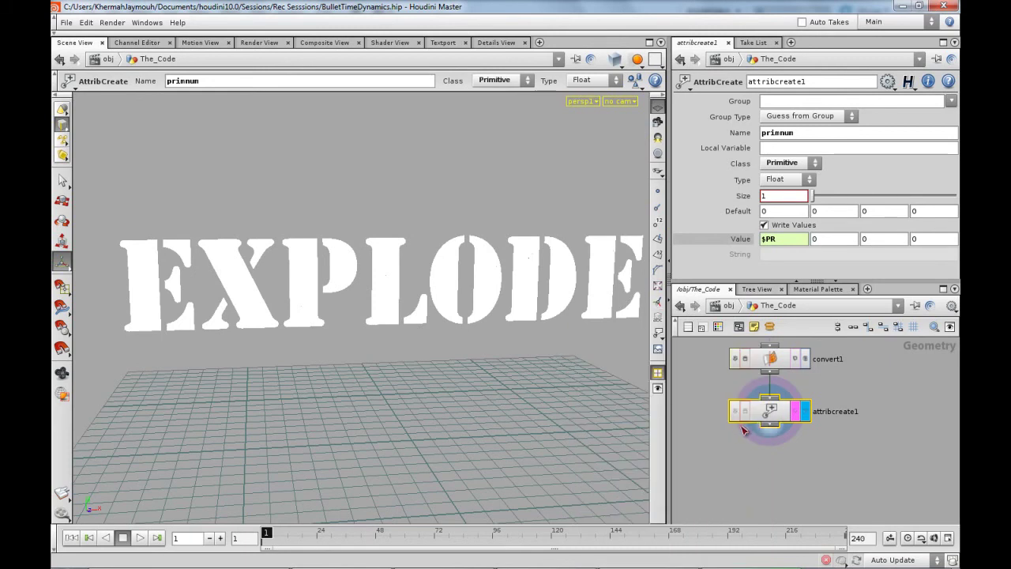
middle_click(768, 417)
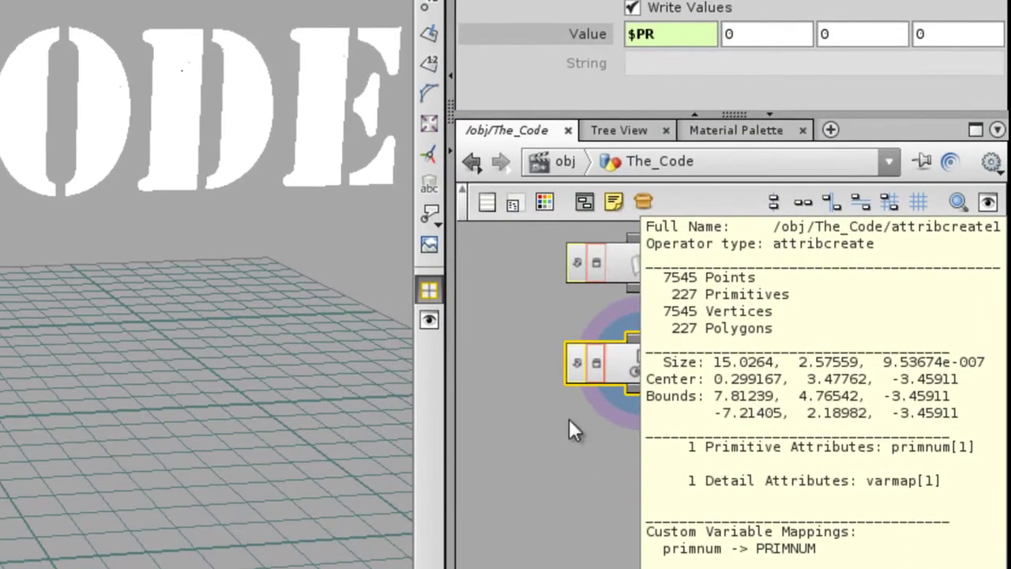
Add an Extrude node below the AttribCreate node, display its output, and align it with the node above.
middle_click_drag(605, 497, 583, 429)
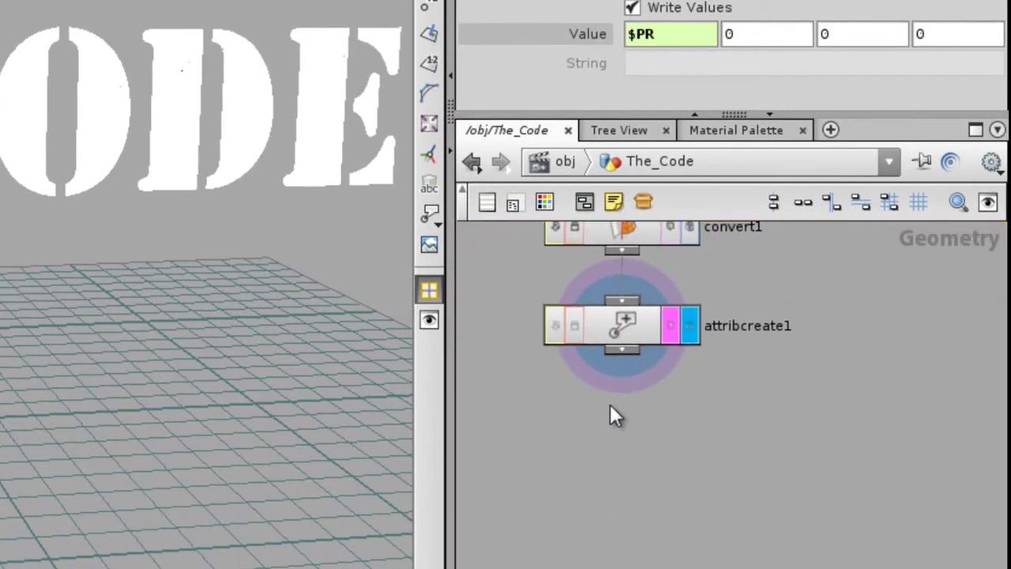
key("Tab")
type("Extrude")
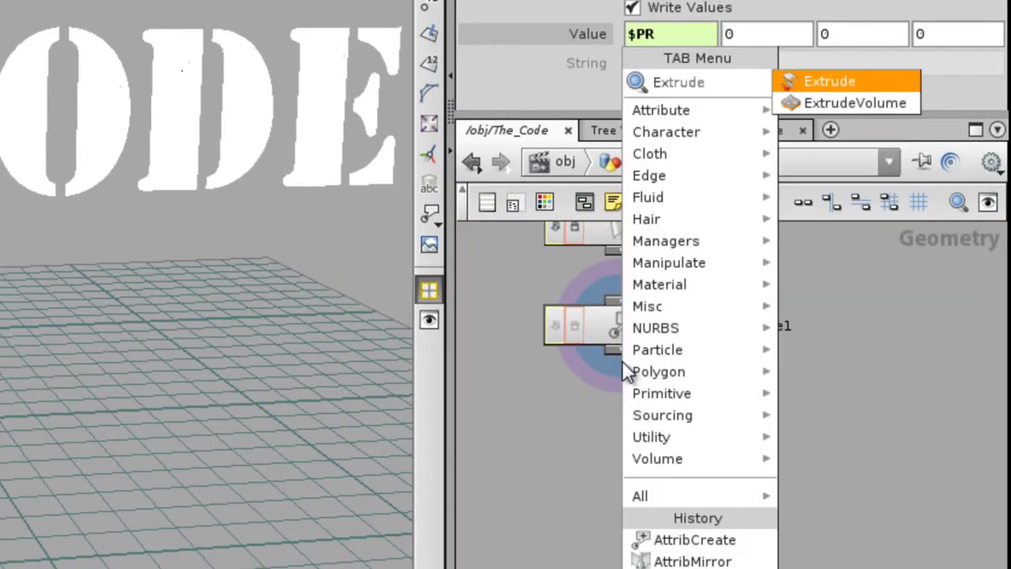
left_click(840, 83)
left_click(688, 420)
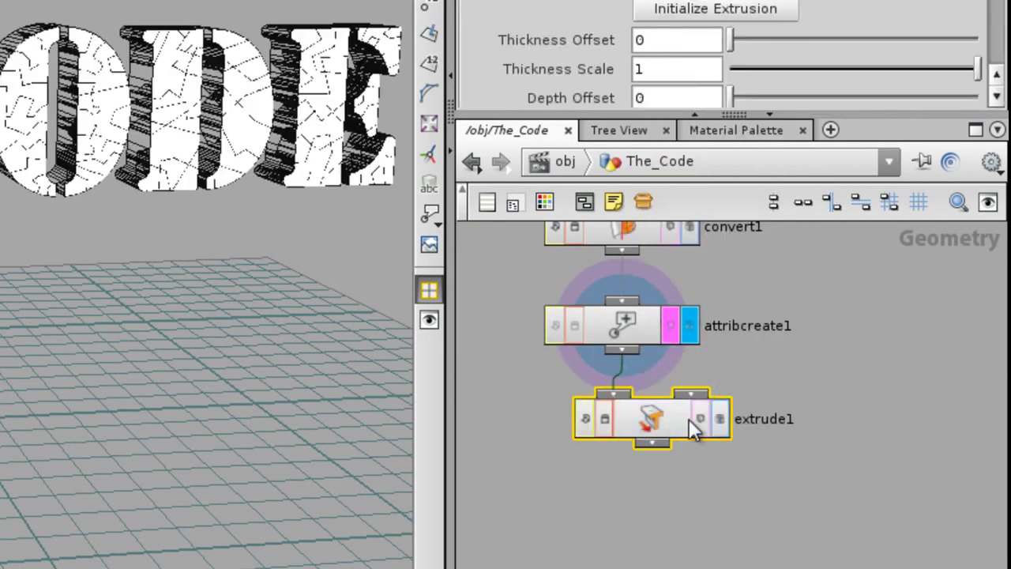
left_click(719, 419)
left_click_drag(658, 414, 628, 417)
Initialize the extrusion and set its Depth Scale to 0.422 to thicken the EXPLODE lettering.
left_click_drag(53, 199, 65, 384)
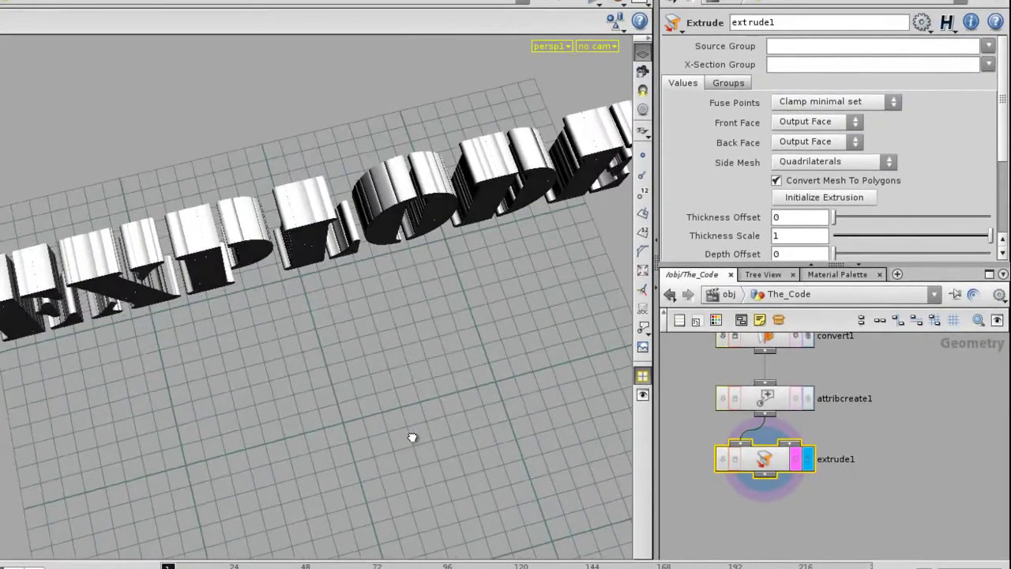
left_click_drag(412, 437, 404, 411)
left_click(813, 202)
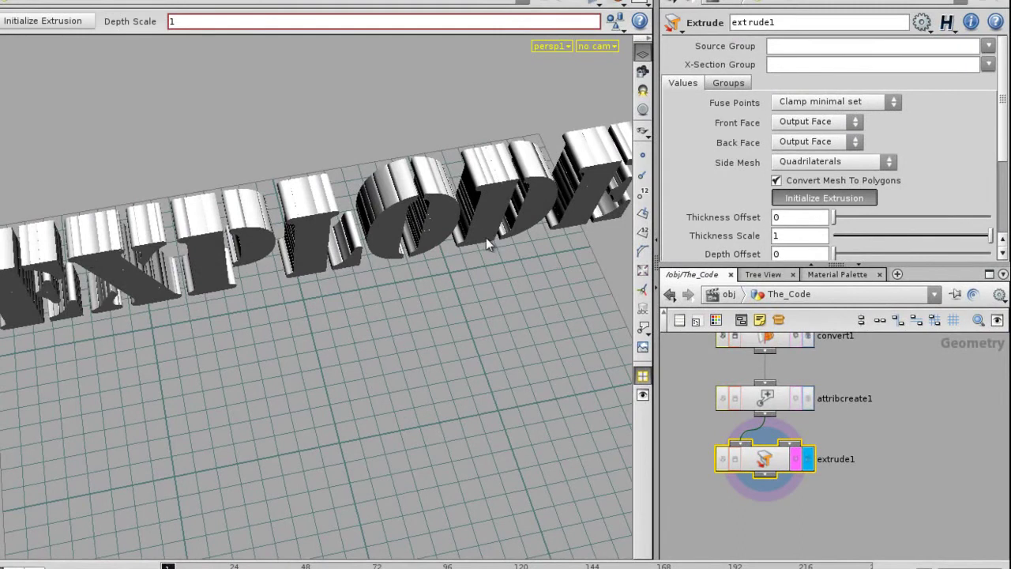
mouse_move(375, 241)
left_mouse_down()
mouse_move(414, 266)
mouse_move(371, 253)
left_mouse_up()
right_click_drag(371, 253, 366, 240)
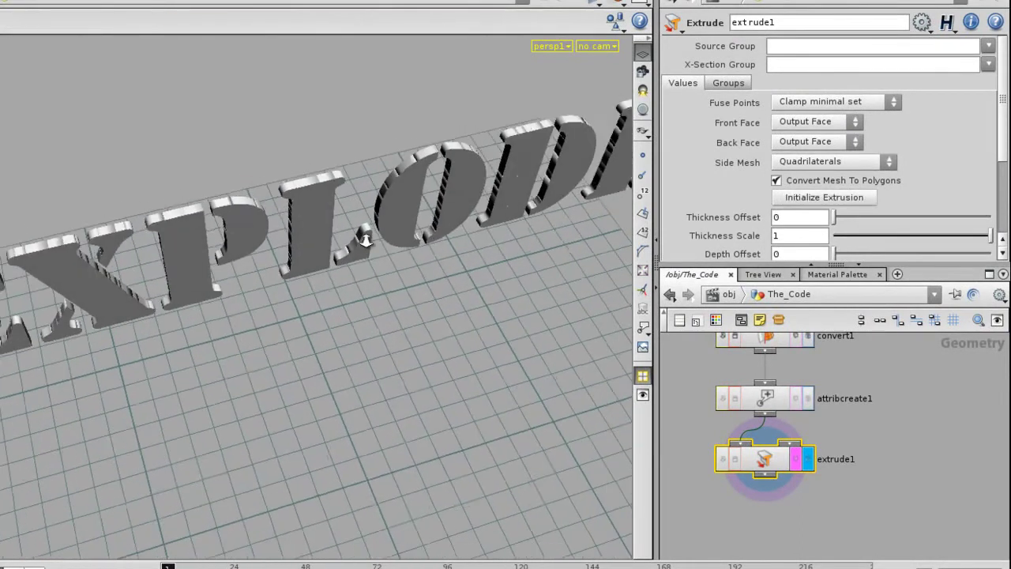
left_click_drag(366, 241, 343, 242)
scroll(894, 228, "down", 3)
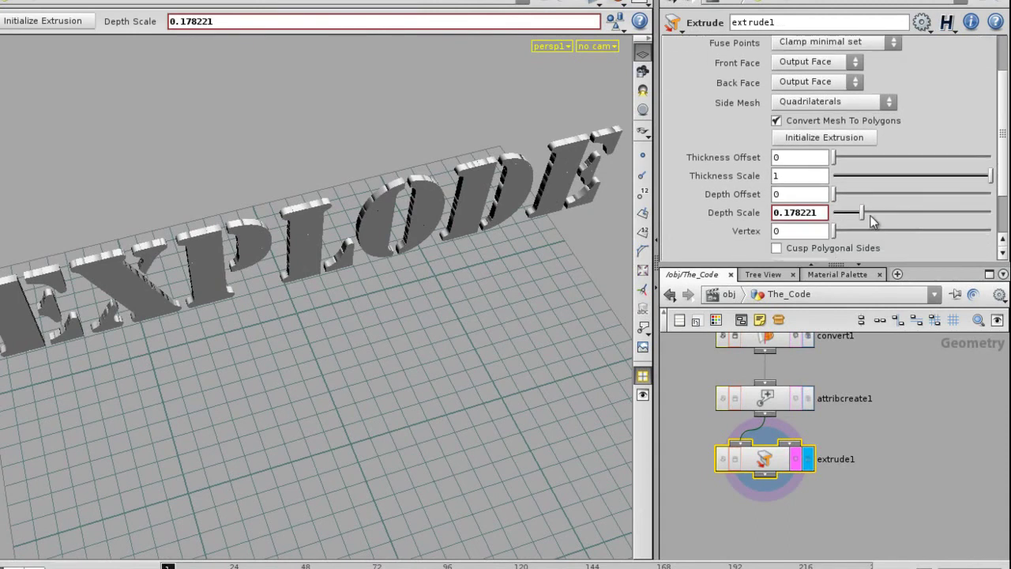
left_click_drag(871, 219, 902, 215)
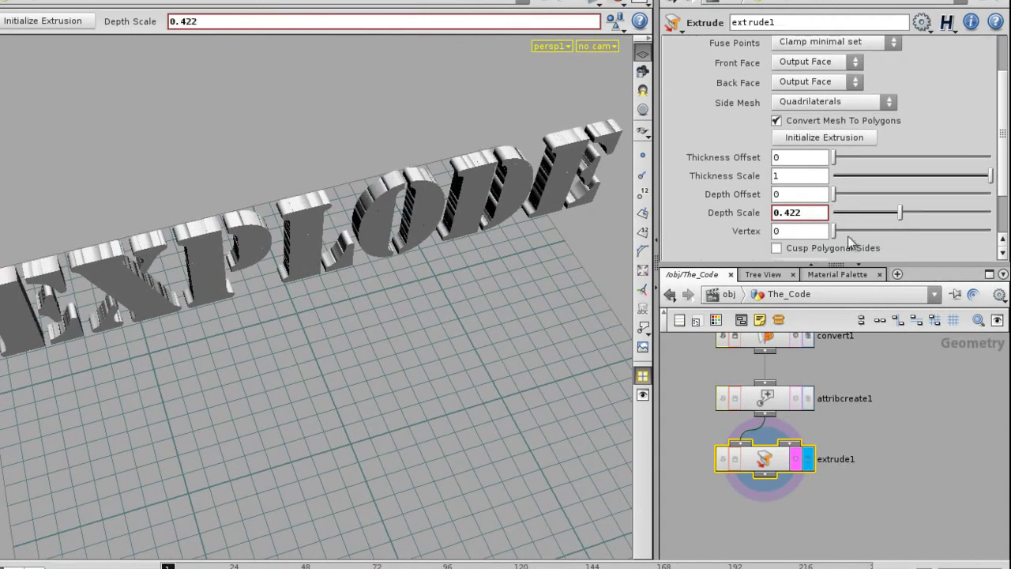
Add a Partition node below the Extrude node to group the lettering fragments.
left_click_drag(375, 393, 364, 341)
scroll(719, 466, "down", 2)
key("Tab")
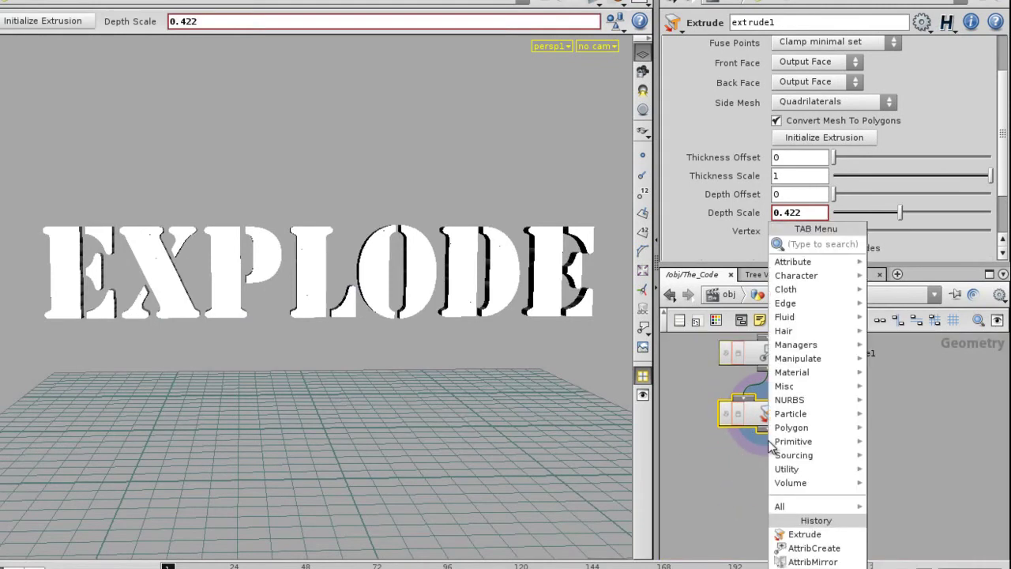
mouse_move(794, 262)
left_click(701, 331)
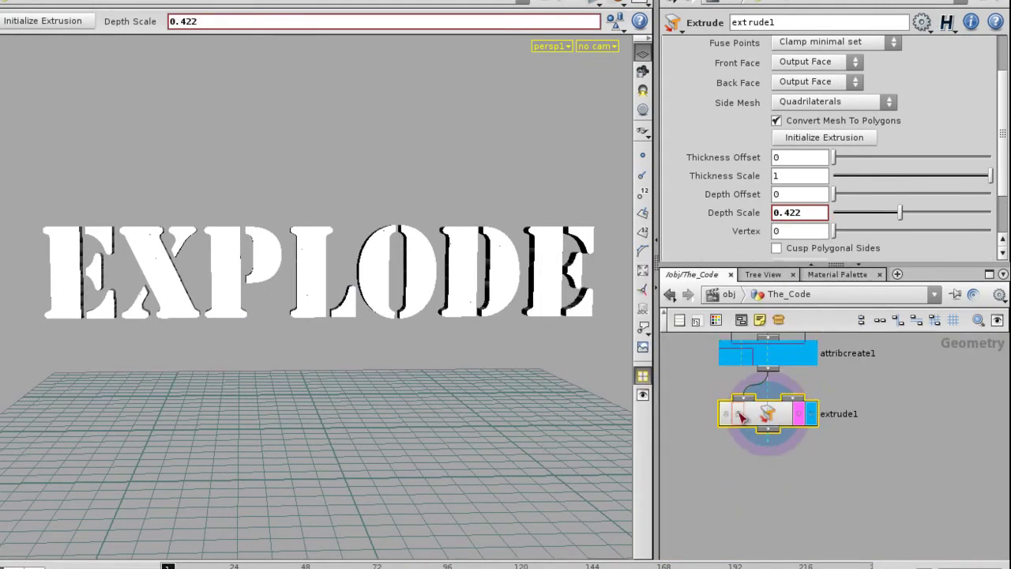
left_click(759, 490)
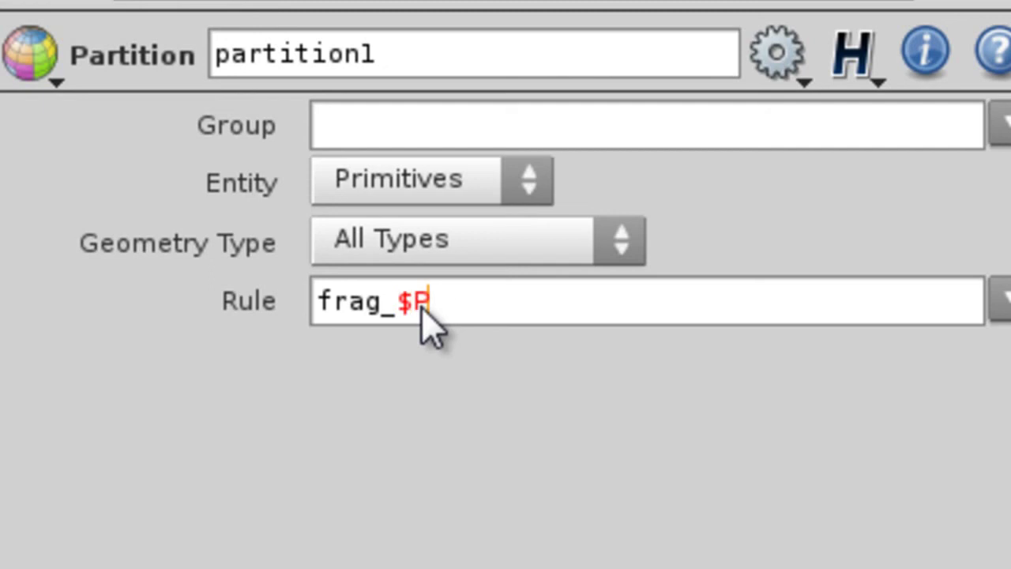
Set the Partition node's rule to frag_$PRIMNUM.
type("IMU")
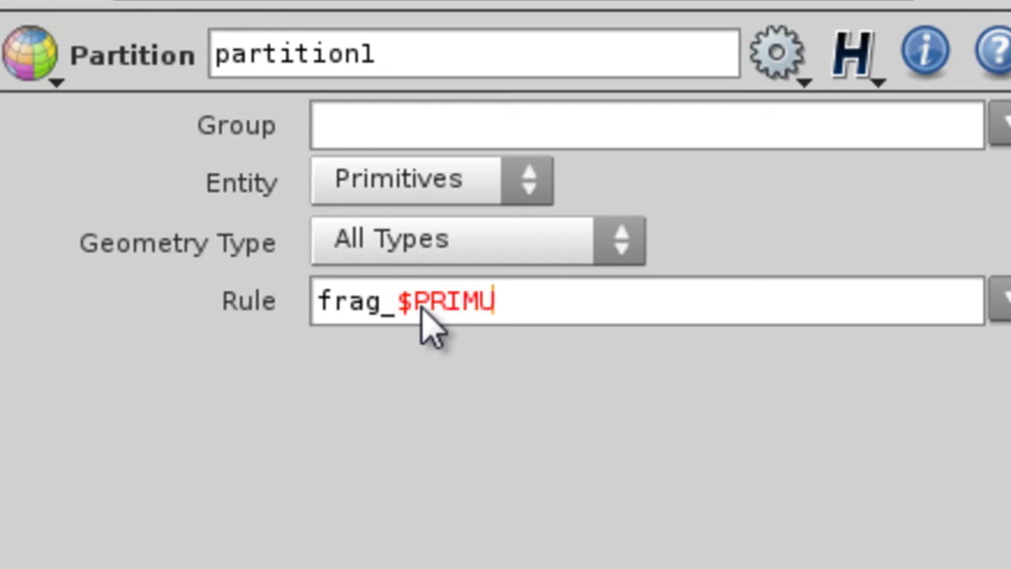
key("BackSpace")
type("NUM")
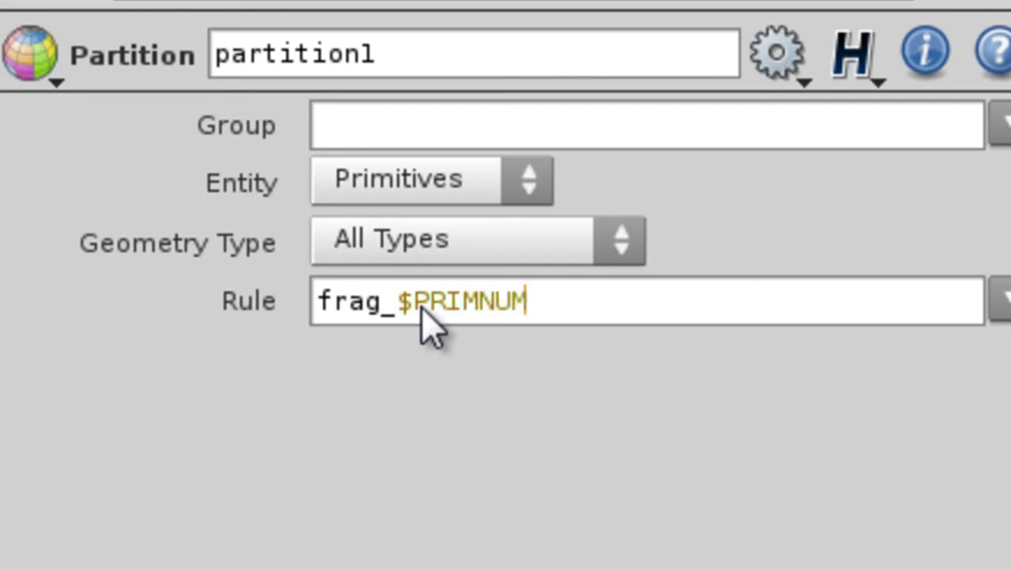
key("Return")
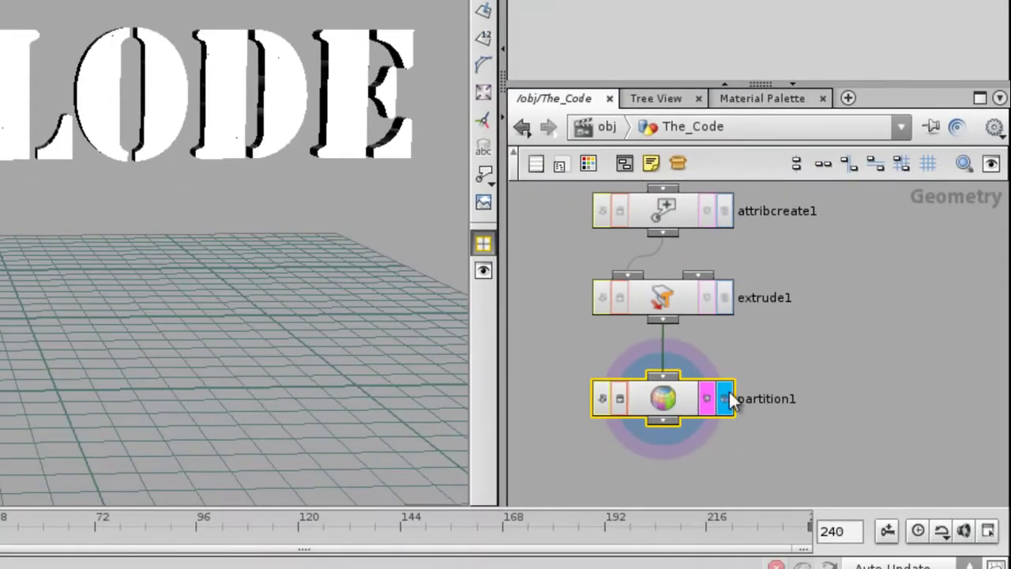
Check the Partition node's geometry information and inspect the extruded lettering in wireframe and shaded display.
middle_click(665, 399)
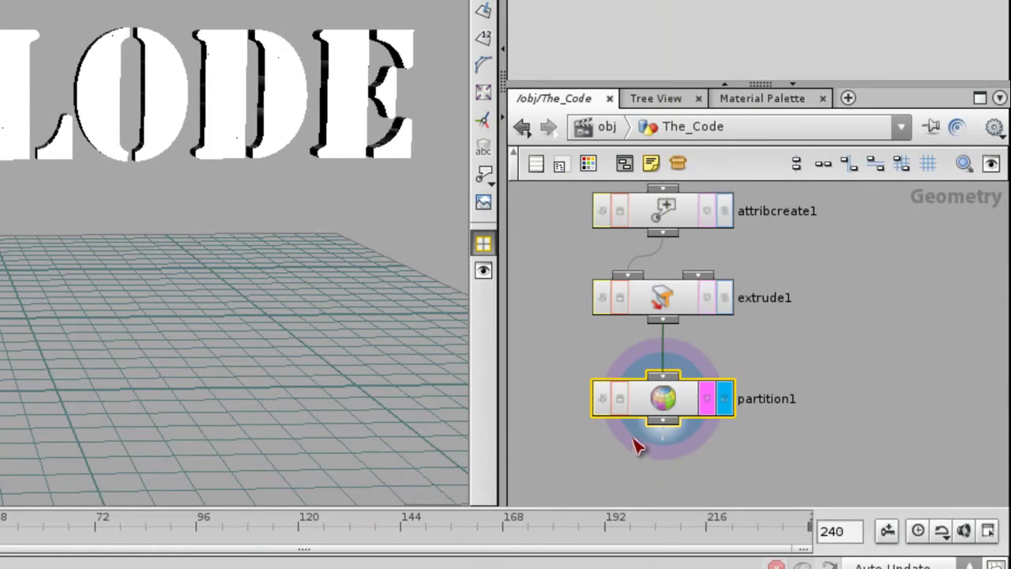
scroll(616, 443, "down", 2)
key("w")
right_click_drag(280, 266, 461, 321)
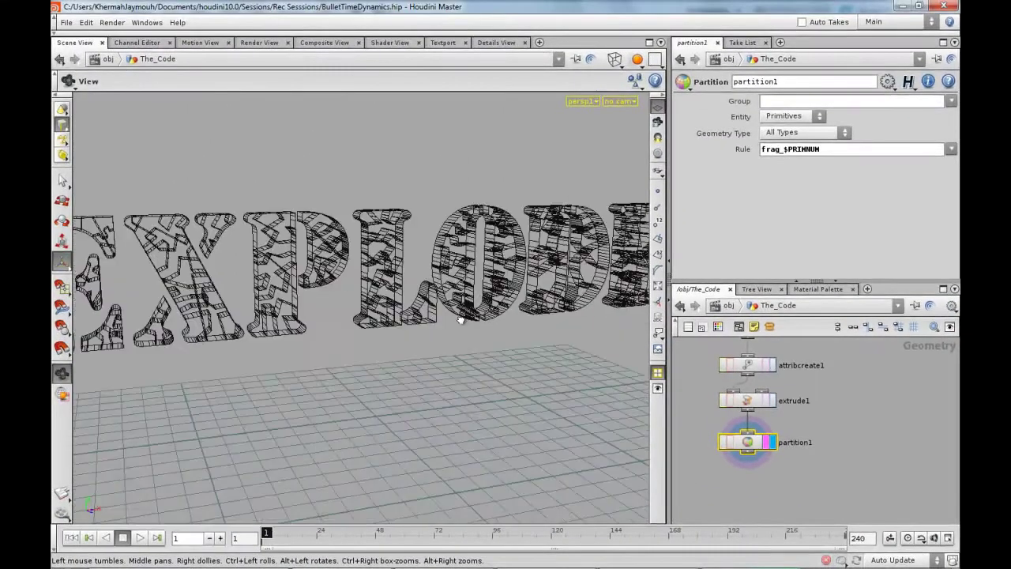
mouse_move(461, 320)
left_mouse_down()
mouse_move(275, 290)
mouse_move(445, 362)
mouse_move(466, 332)
mouse_move(272, 327)
mouse_move(380, 337)
left_mouse_up()
key("w")
right_click_drag(473, 343, 326, 331)
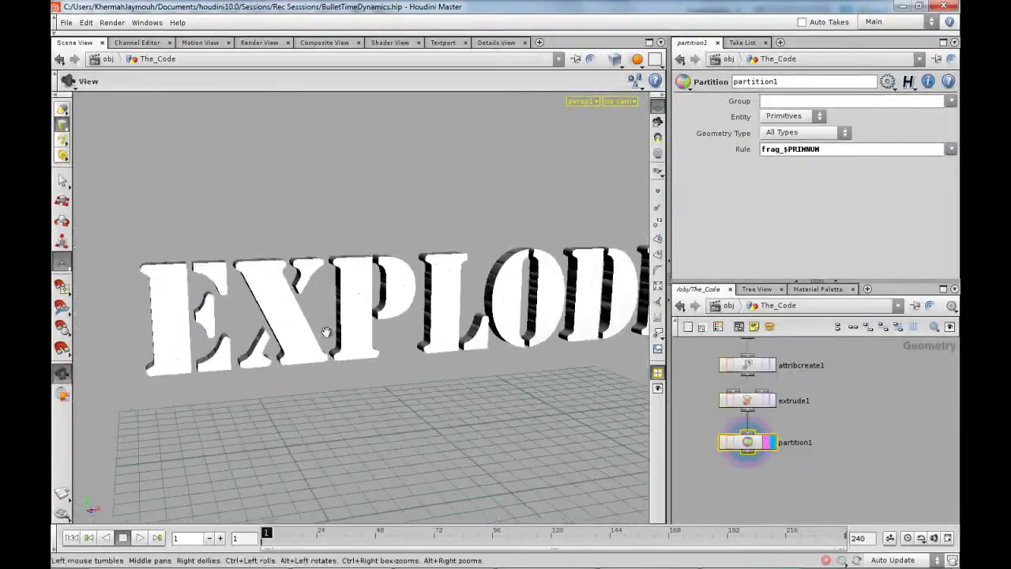
mouse_move(392, 338)
left_mouse_down()
mouse_move(290, 337)
mouse_move(372, 348)
mouse_move(347, 336)
left_mouse_up()
right_click_drag(348, 336, 445, 366)
left_click_drag(444, 366, 483, 360)
Add a Null node named The_Code below the Partition node and display its output.
middle_click_drag(800, 476, 791, 436)
key("Tab")
mouse_move(763, 445)
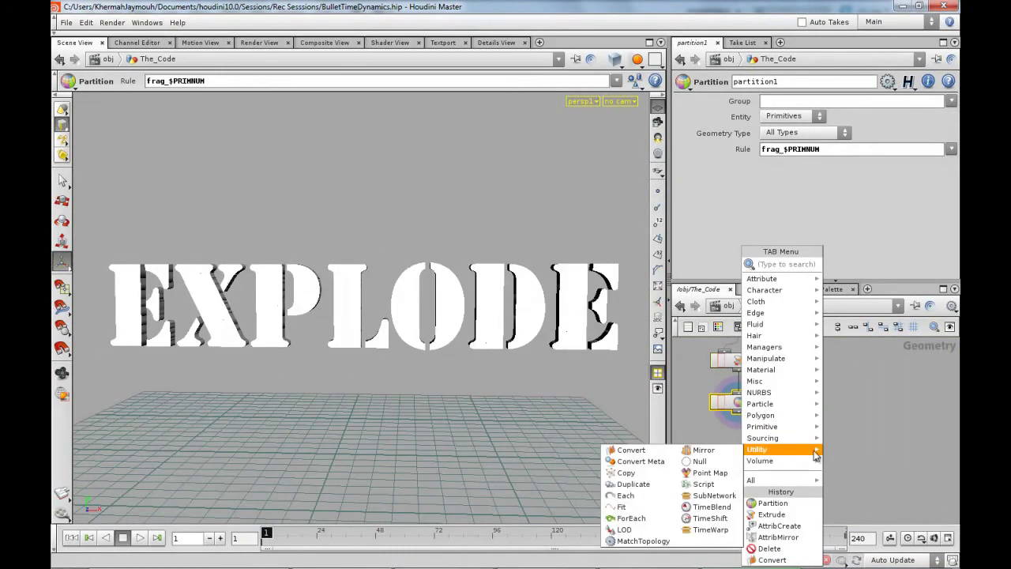
left_click(679, 461)
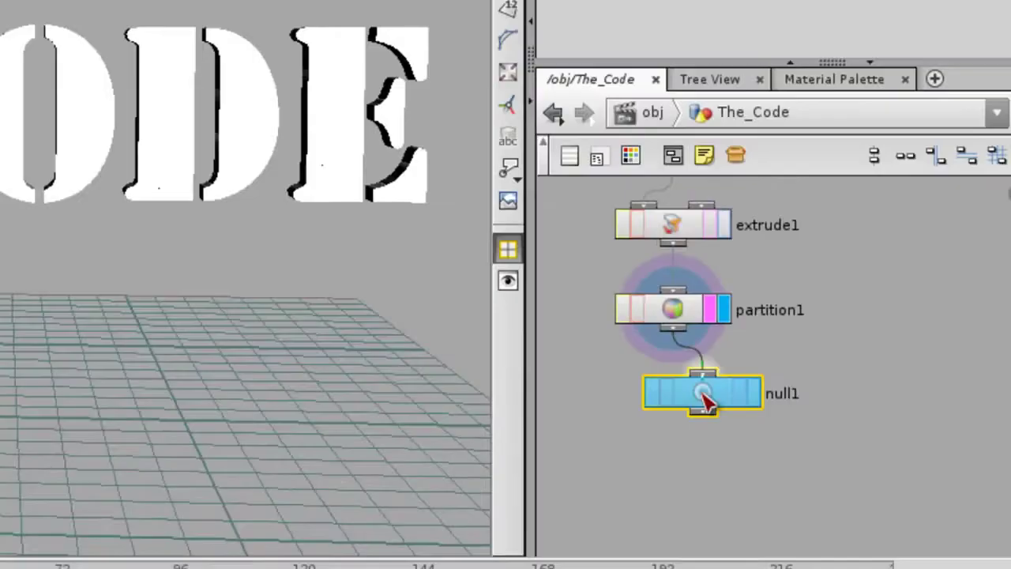
left_click(688, 401)
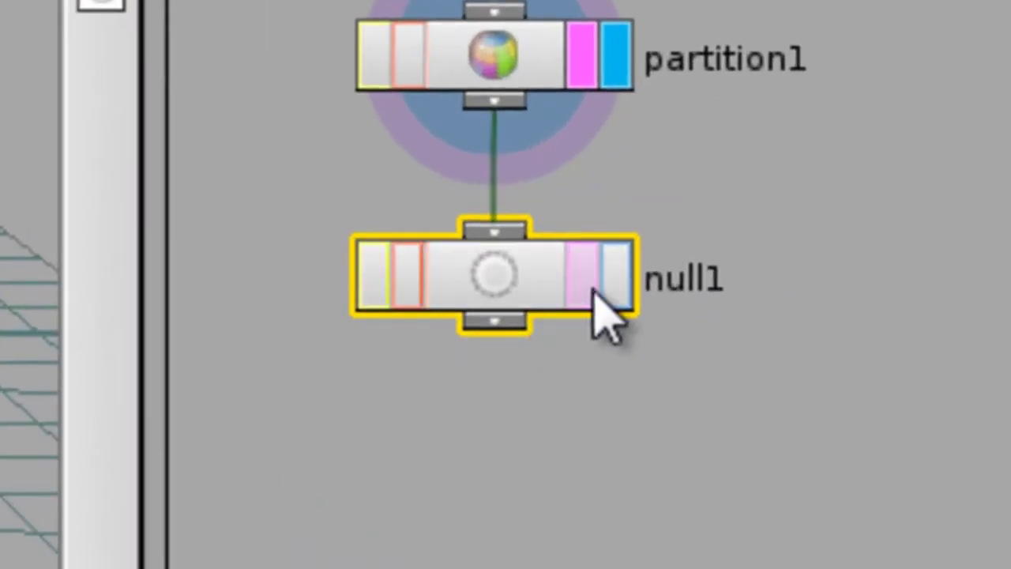
left_click(725, 405)
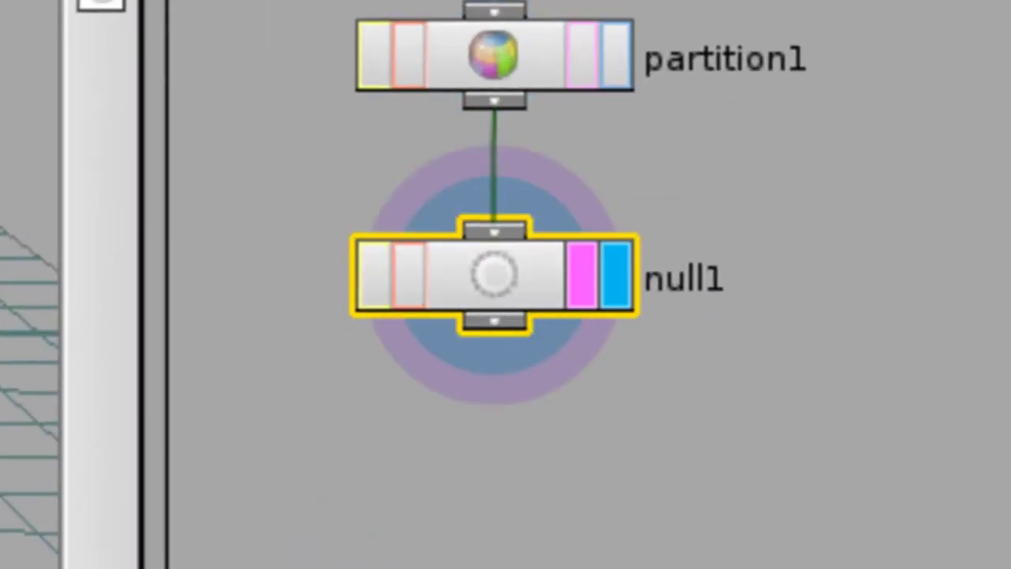
type("The_Code")
key("Return")
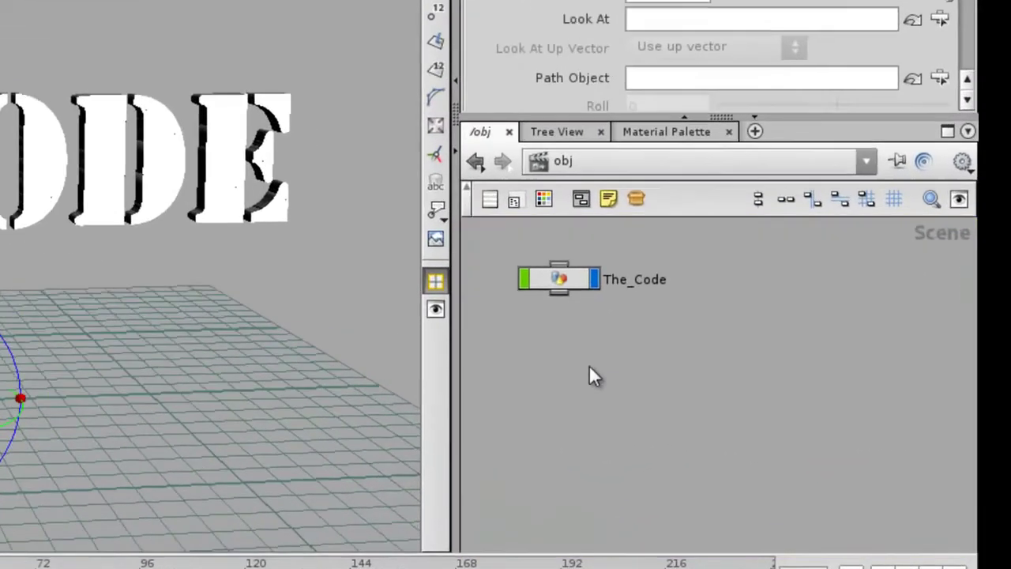
Add a dynamics network node named The_Simulation below The_Code at the object level.
key("Tab")
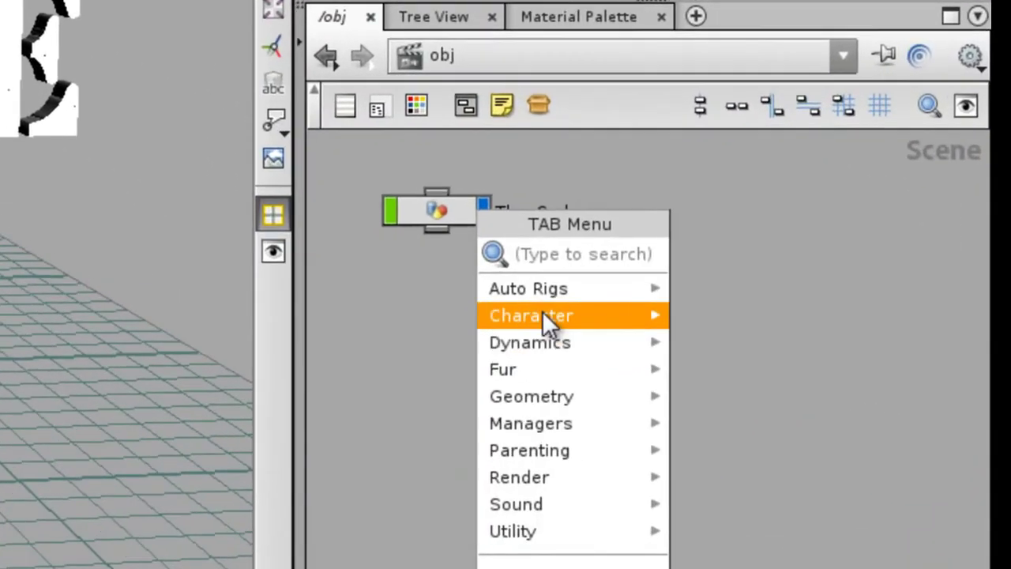
mouse_move(776, 423)
left_click(732, 320)
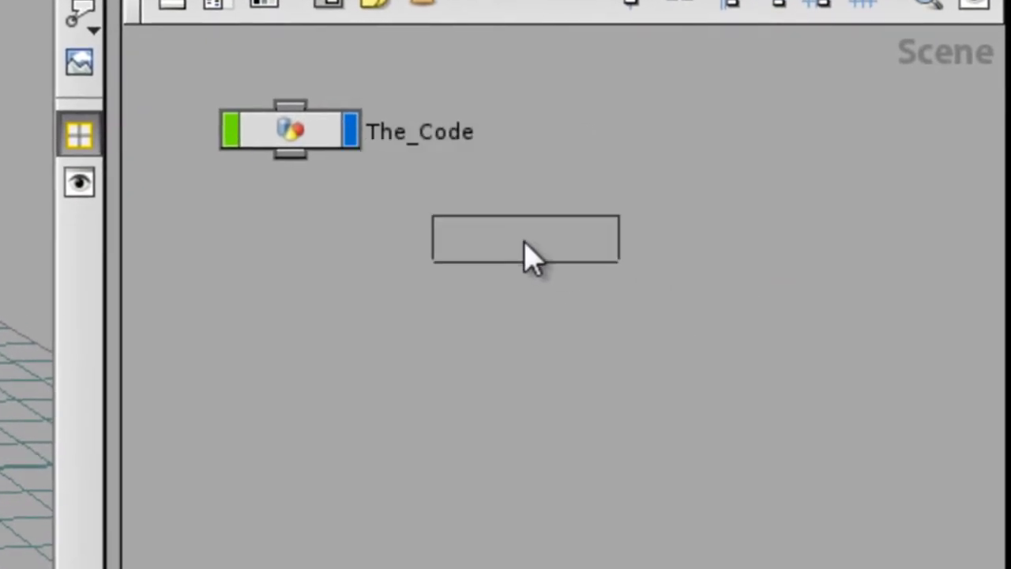
left_click(561, 265)
left_click_drag(521, 253, 477, 254)
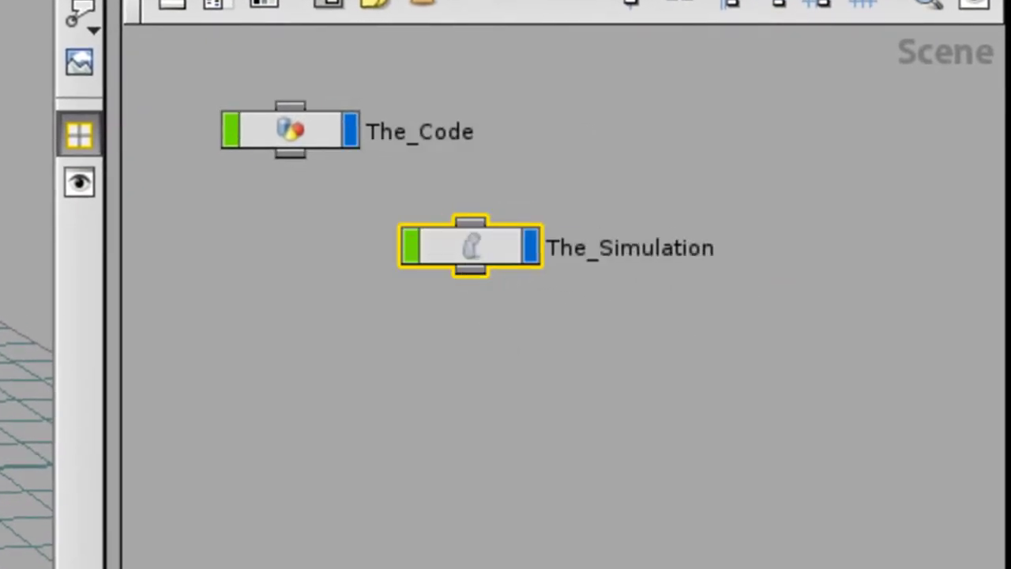
scroll(505, 269, "up", 5)
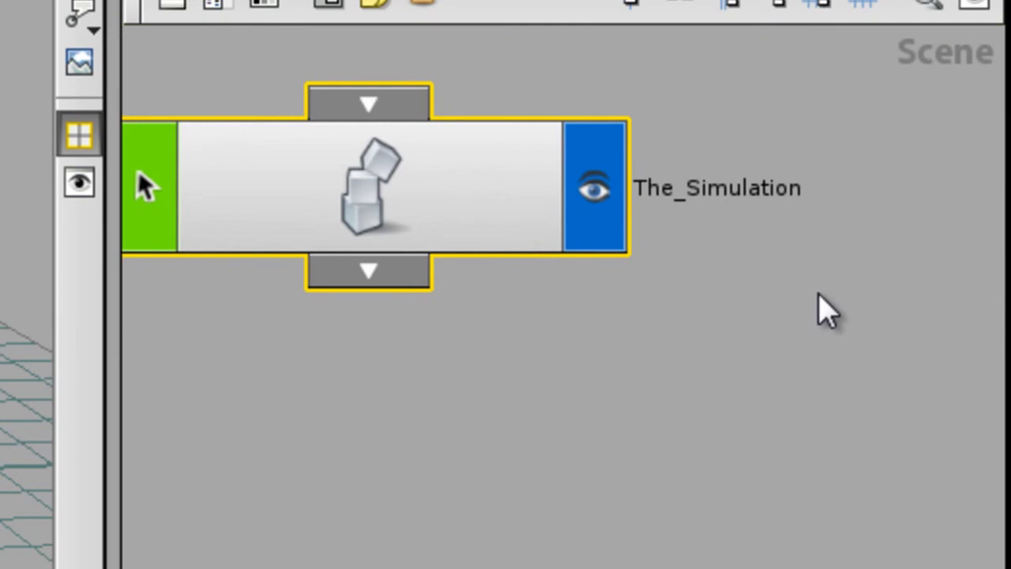
scroll(605, 210, "down", 4)
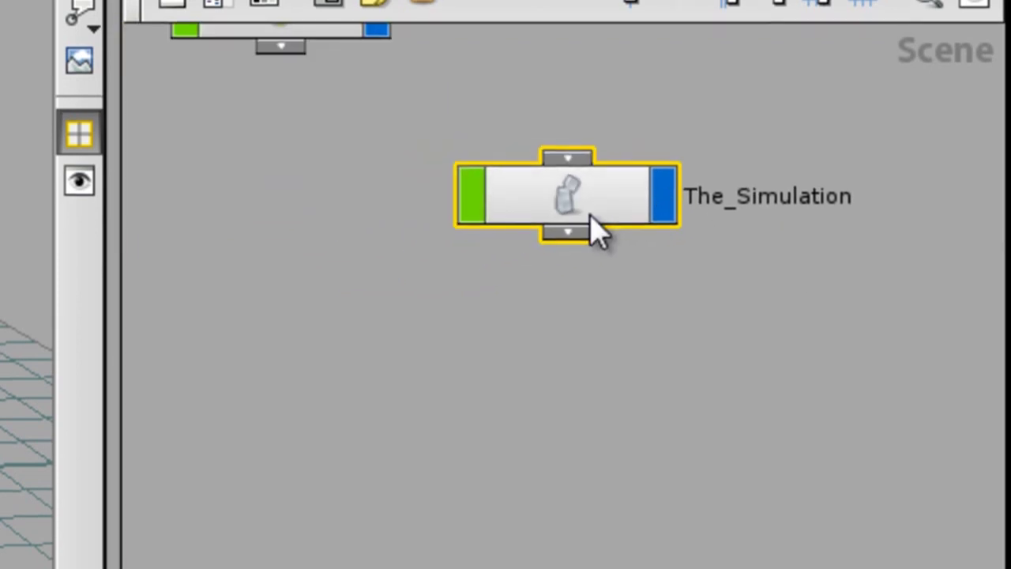
Enter The_Simulation network and add an RBD Fractured Object node.
double_click(582, 210)
key("Tab")
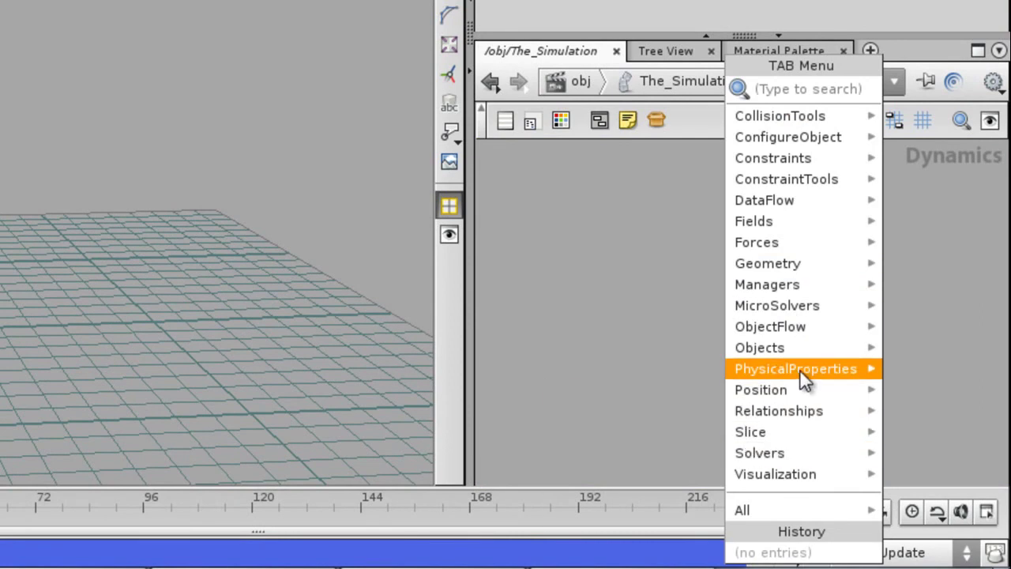
mouse_move(798, 369)
mouse_move(763, 348)
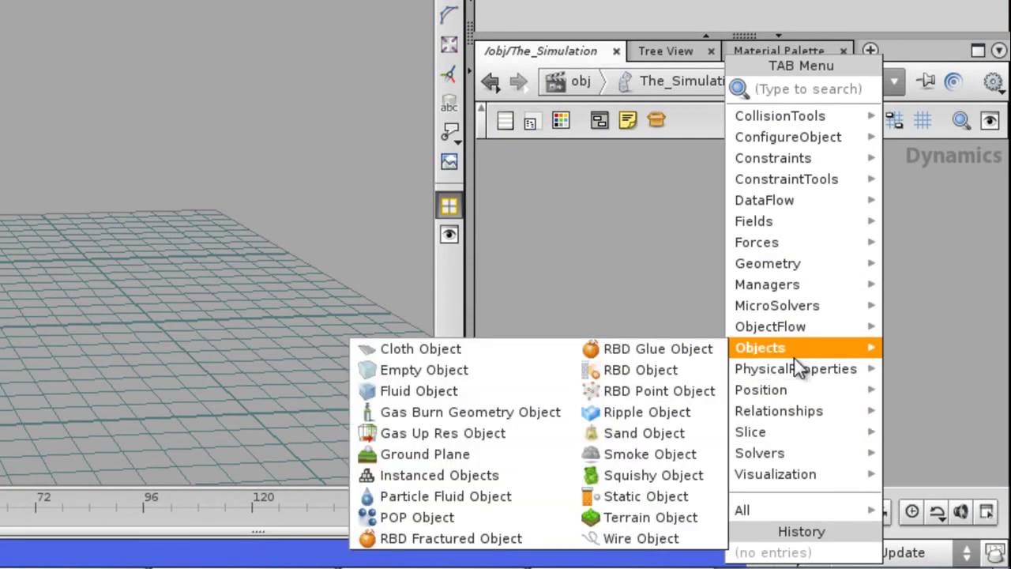
left_click(479, 541)
left_click(722, 186)
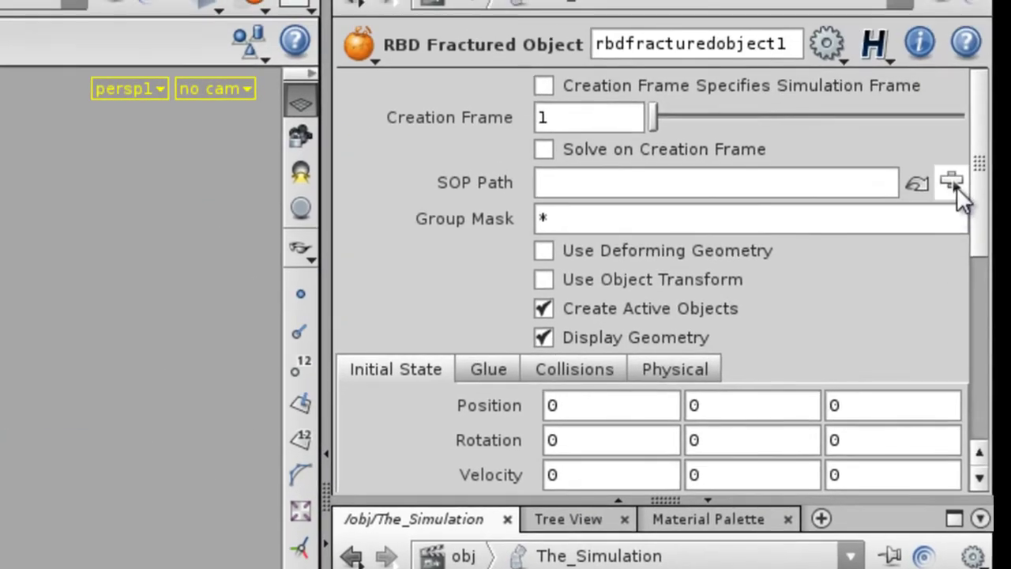
Set the RBD Fractured Object's SOP Path to /obj/The_Code/The_Code and view the lettering at an angle.
left_click(952, 182)
left_click(679, 118)
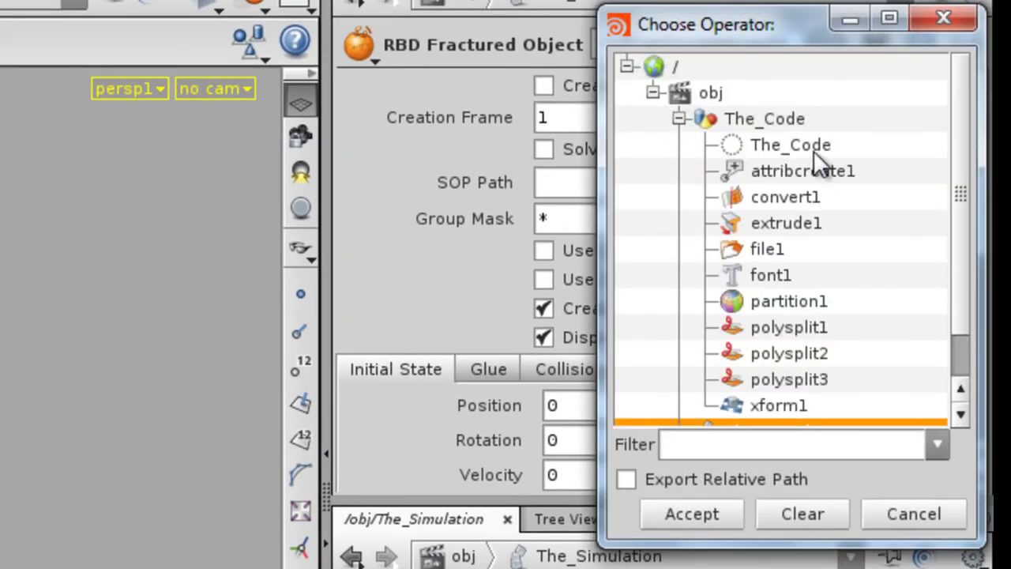
left_click(792, 144)
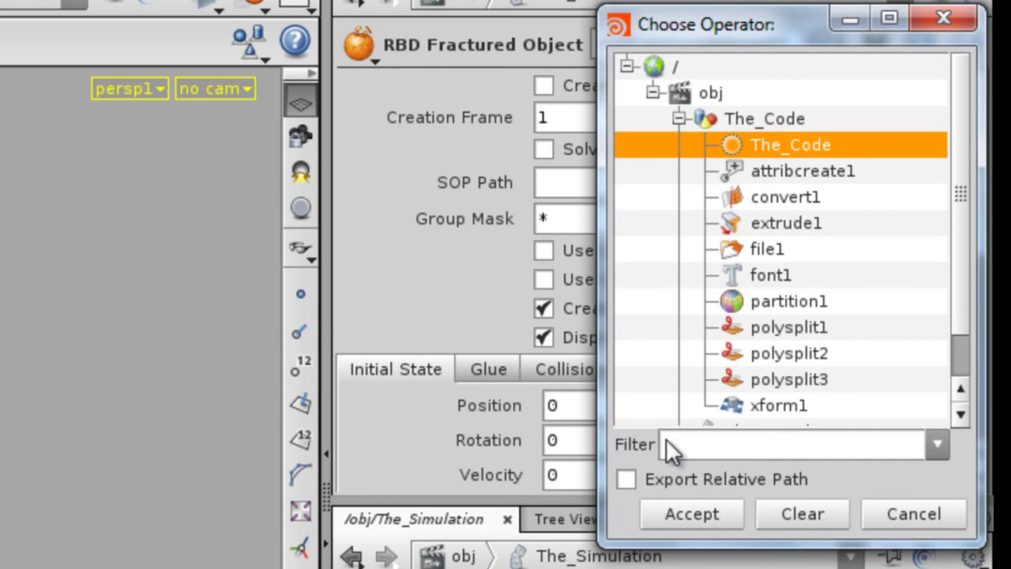
left_click(709, 514)
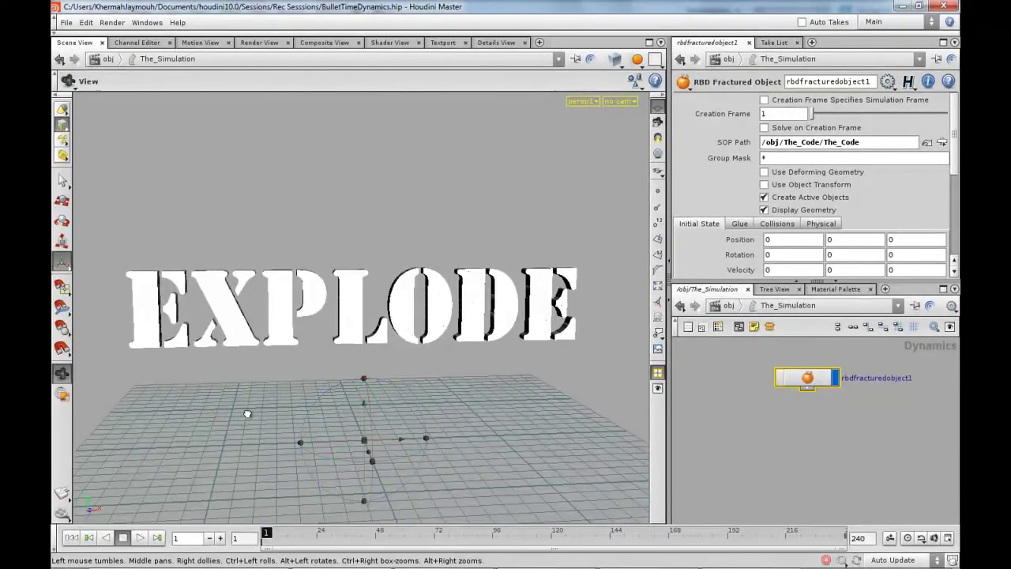
right_click_drag(377, 400, 356, 397, "alt")
left_click_drag(346, 395, 375, 406, "alt")
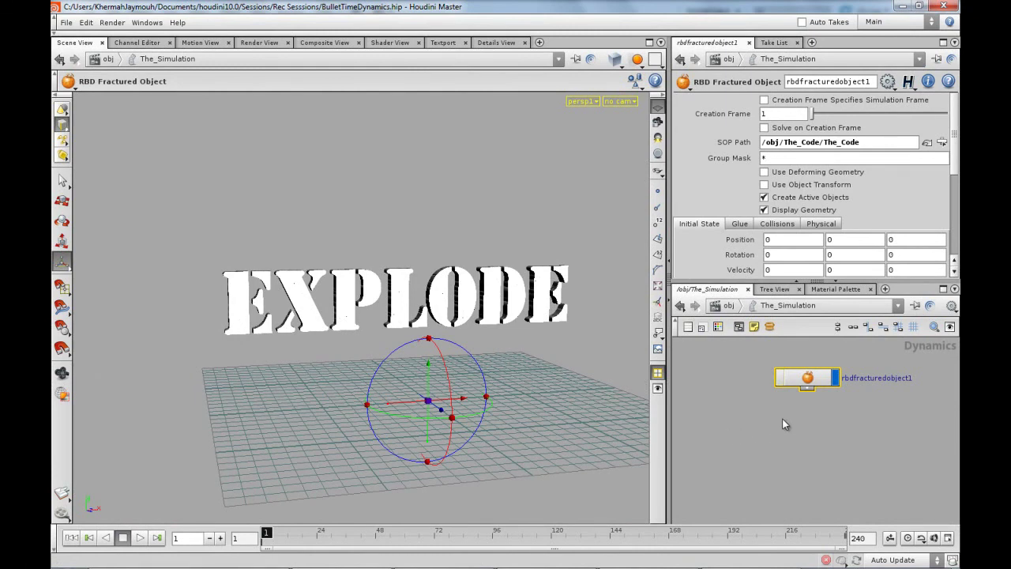
Add a force node to The_Simulation network near the RBD Fractured Object.
middle_click_drag(783, 419, 736, 405, "alt")
key("Tab")
mouse_move(830, 389)
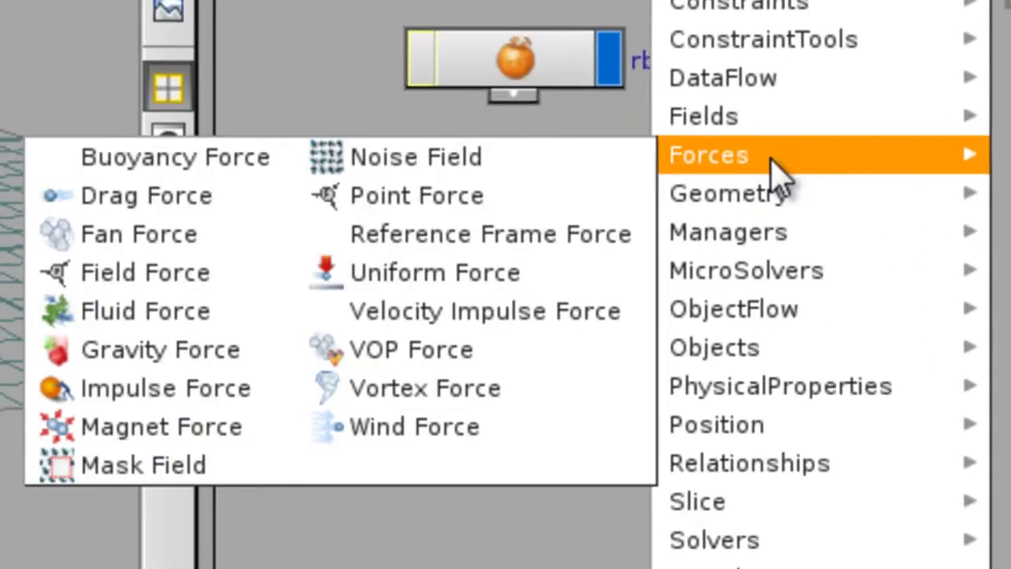